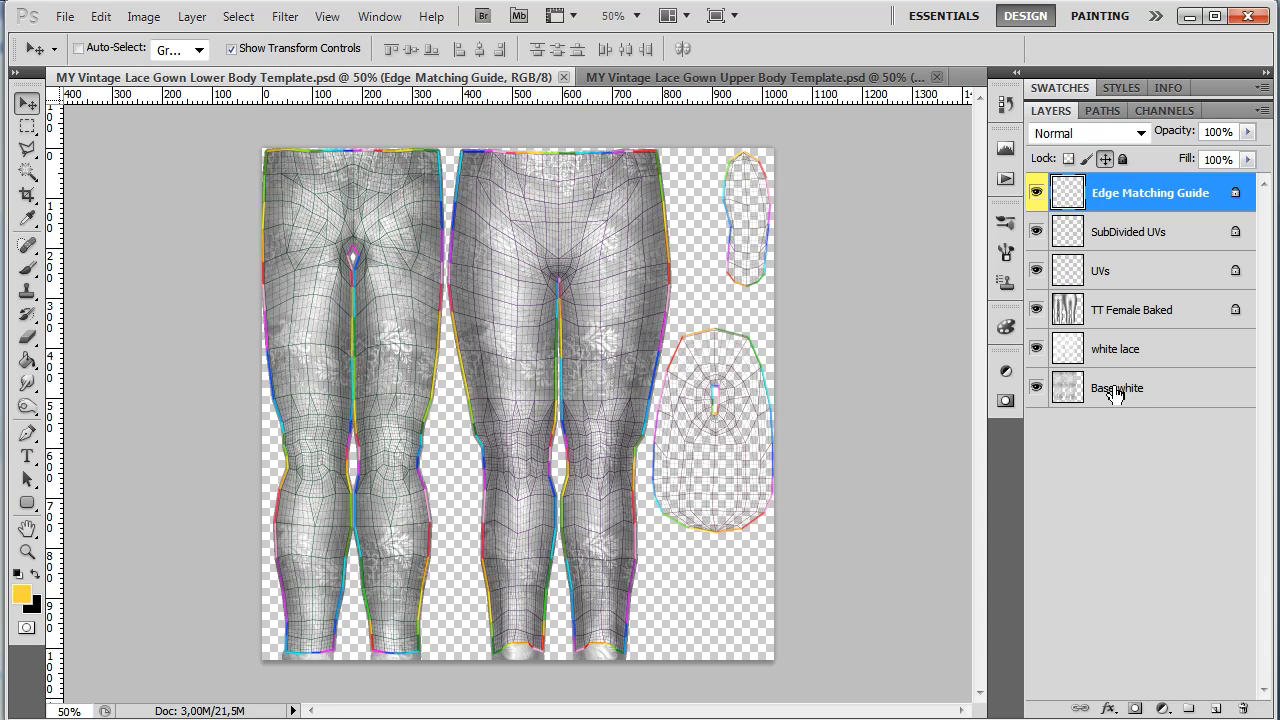
Step: Delete the white lace layer
left_click(1137, 351)
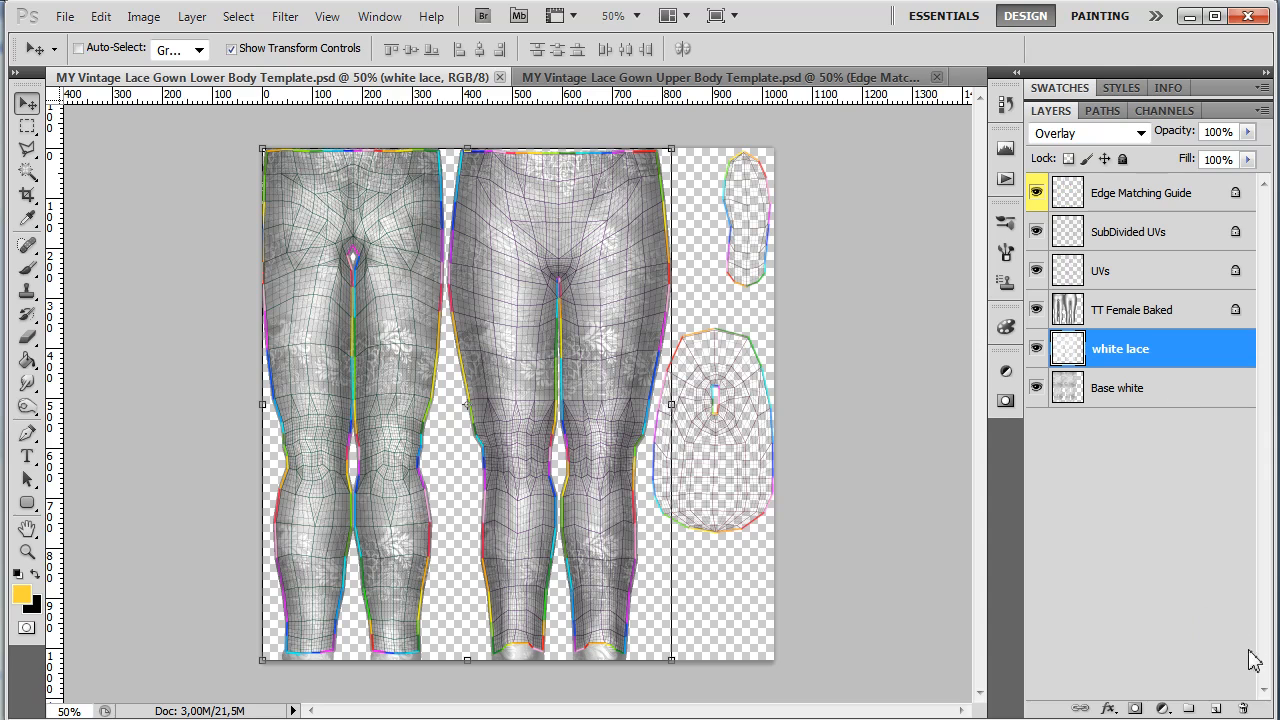
left_click(1246, 708)
left_click(579, 302)
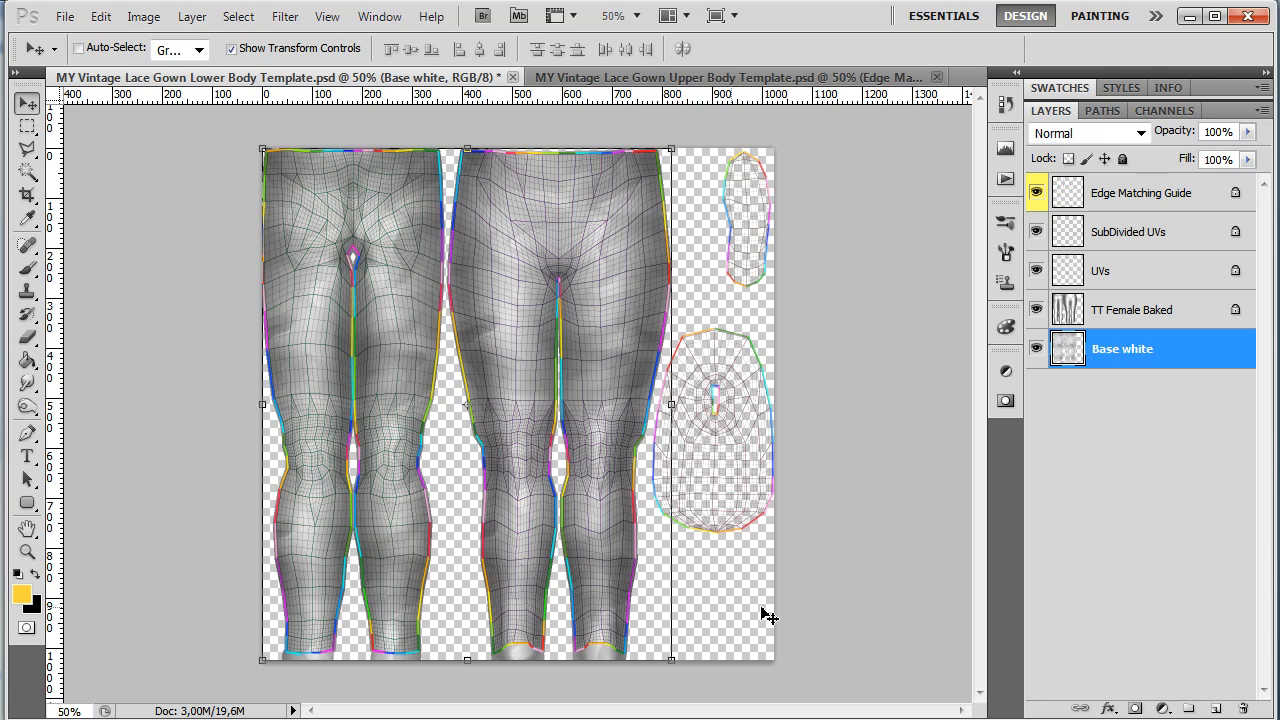
Step: Duplicate the Base white layer and rename the copy Base Front
key("ctrl+j")
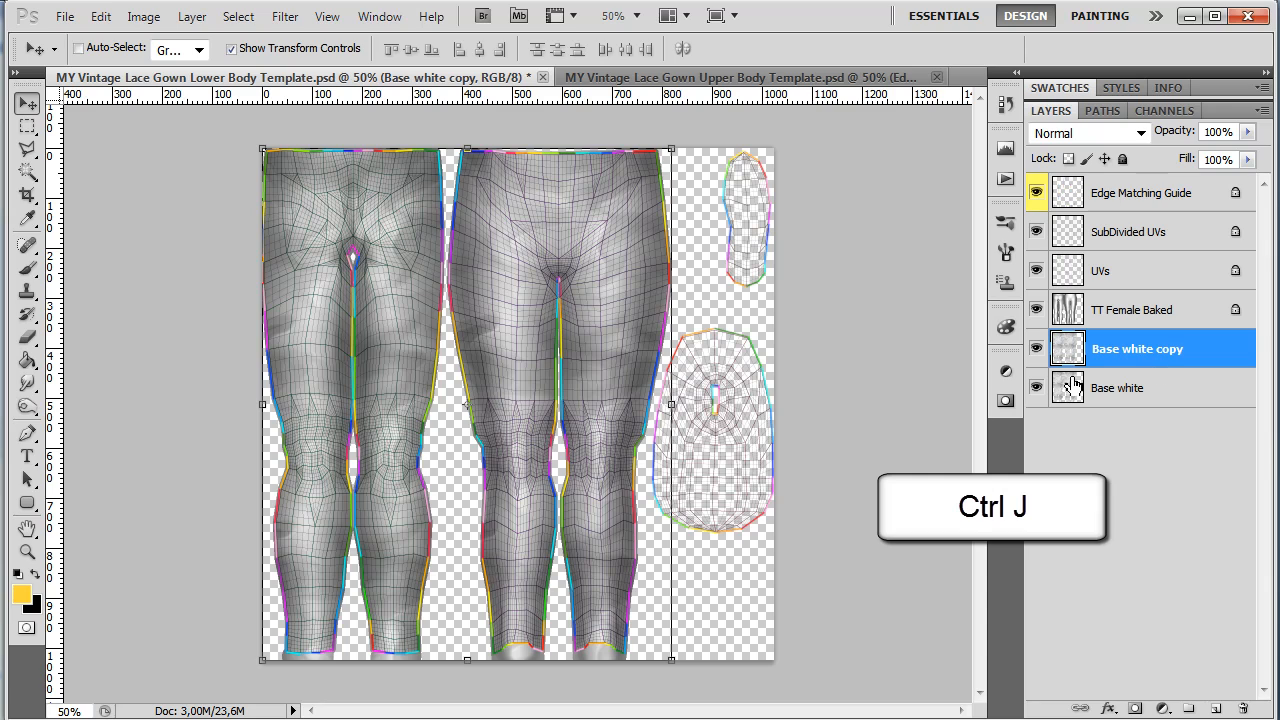
double_click(1145, 352)
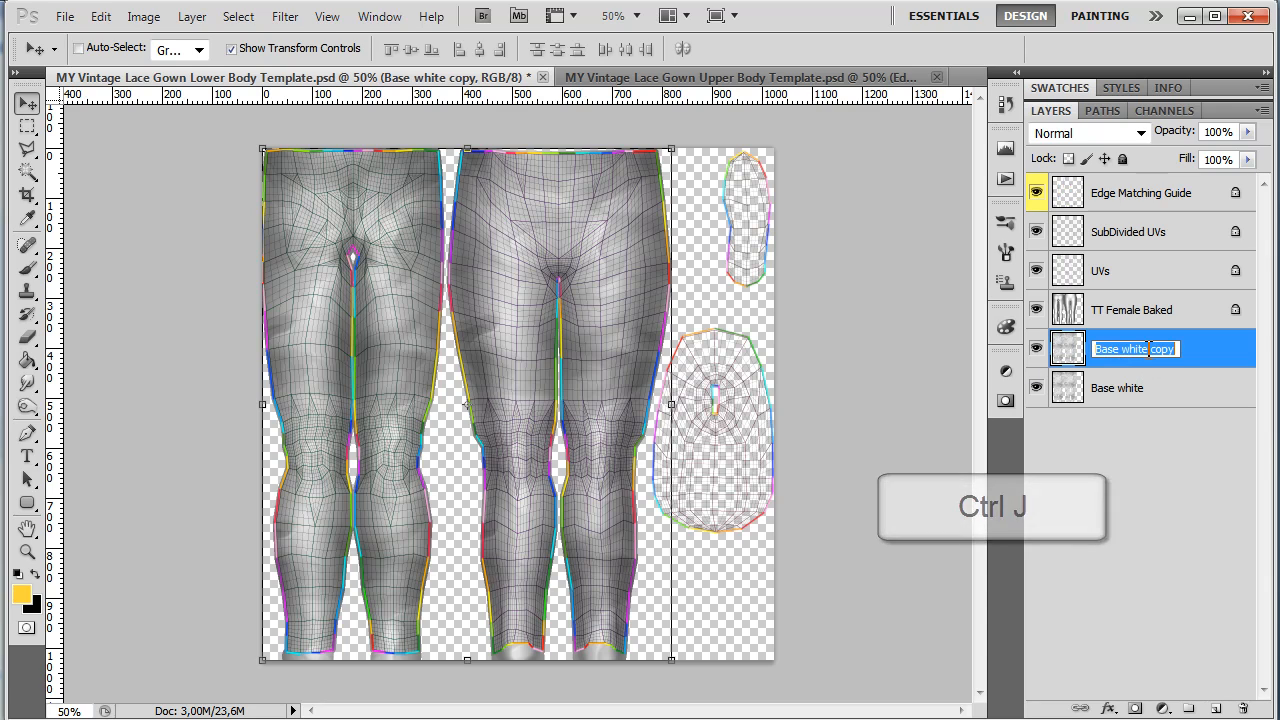
left_click_drag(1121, 349, 1249, 368)
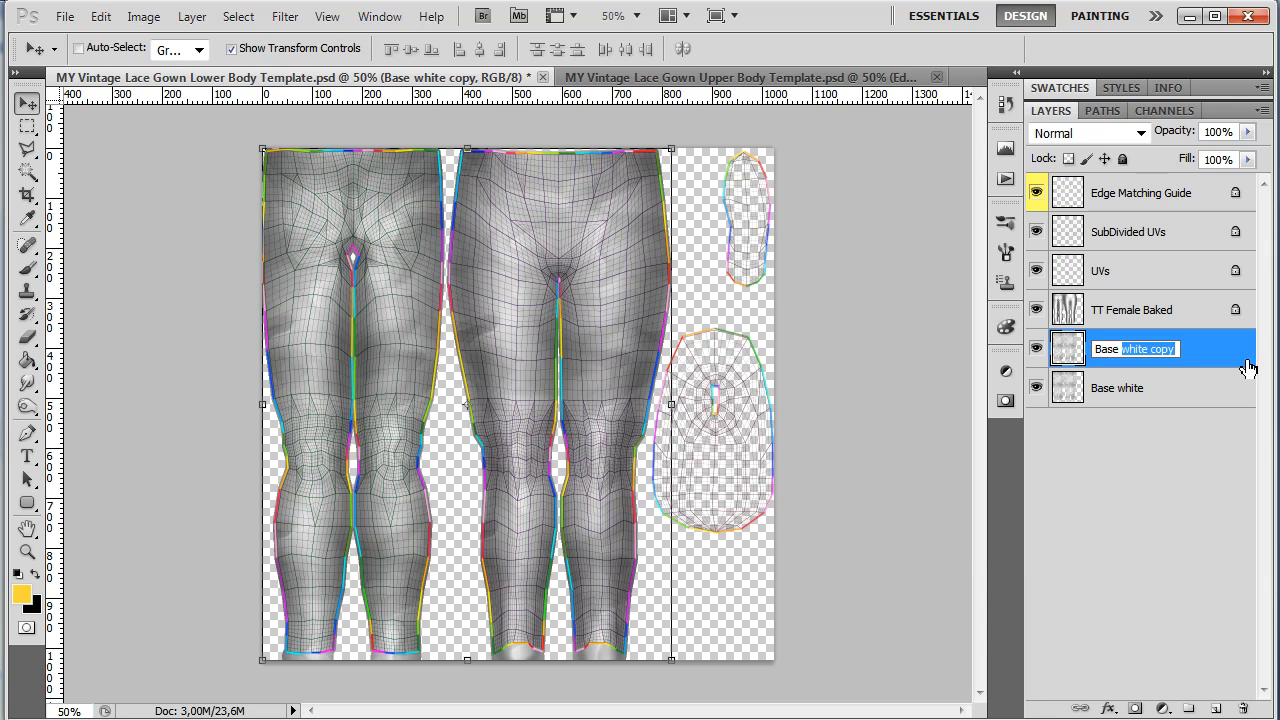
type("Front")
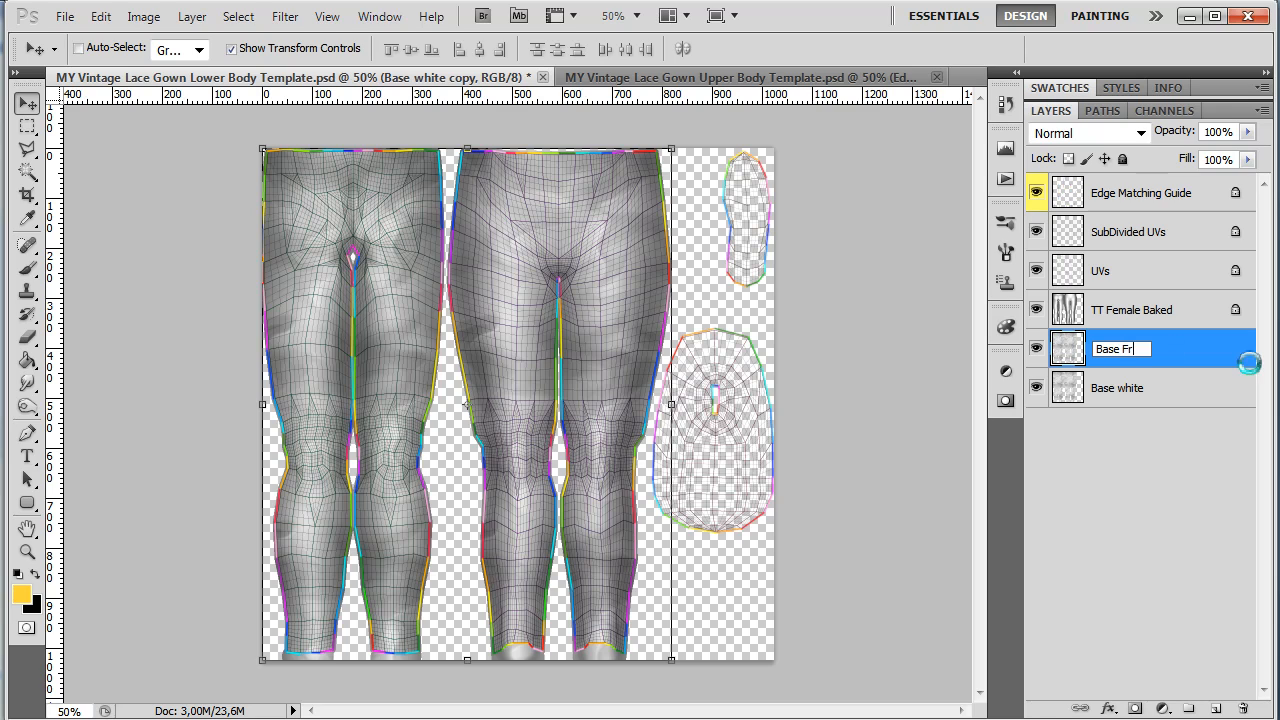
Step: Rename the Base white layer to Base Back
left_click(1124, 388)
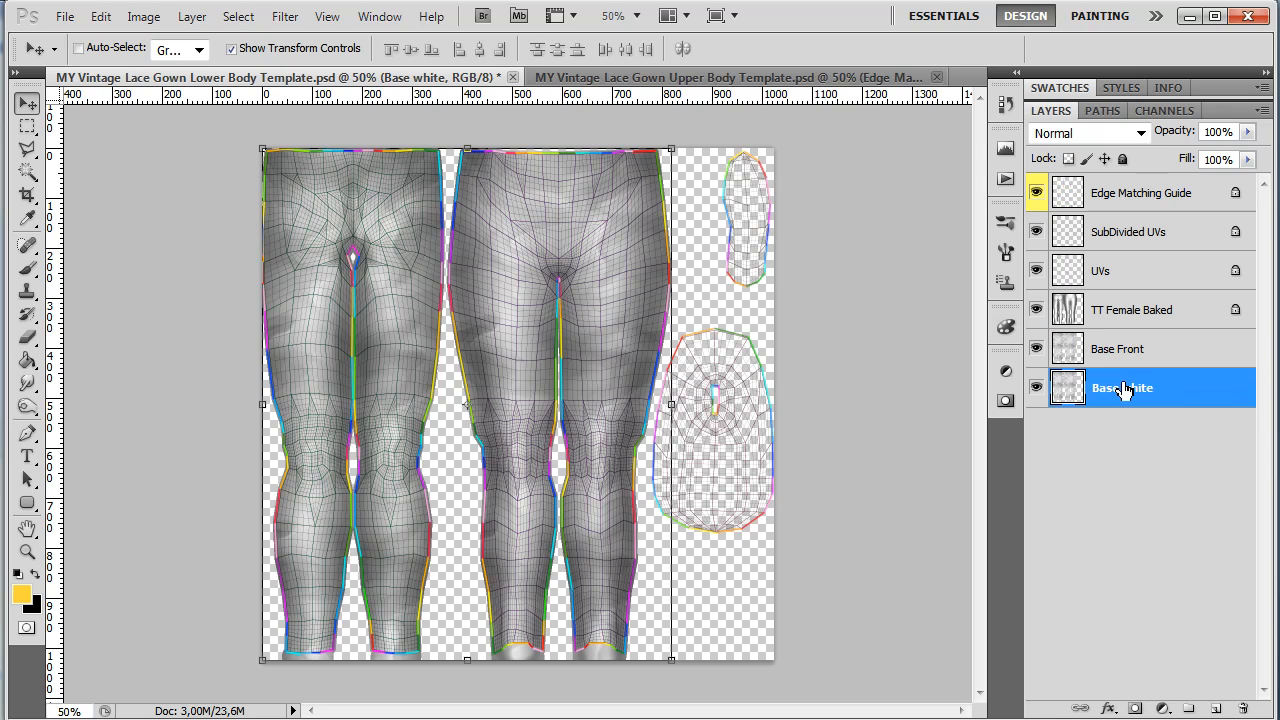
double_click(1124, 390)
type("Back")
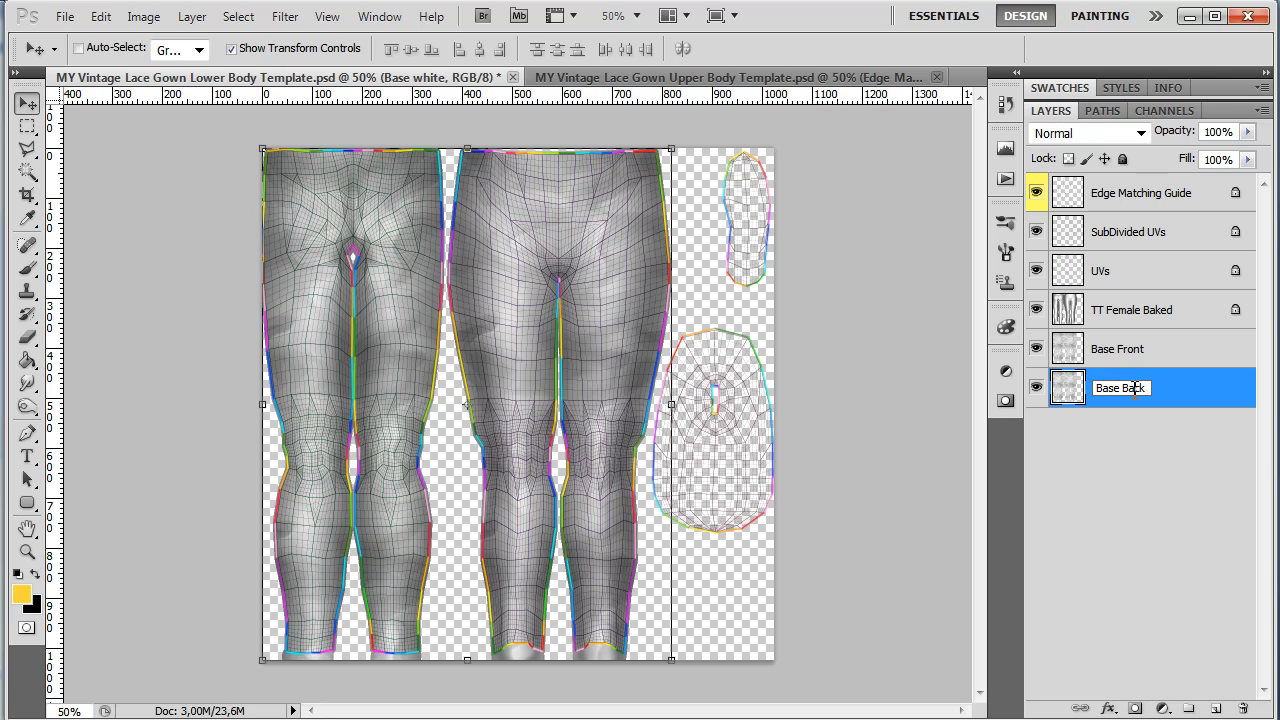
type("se Back")
left_click(1148, 425)
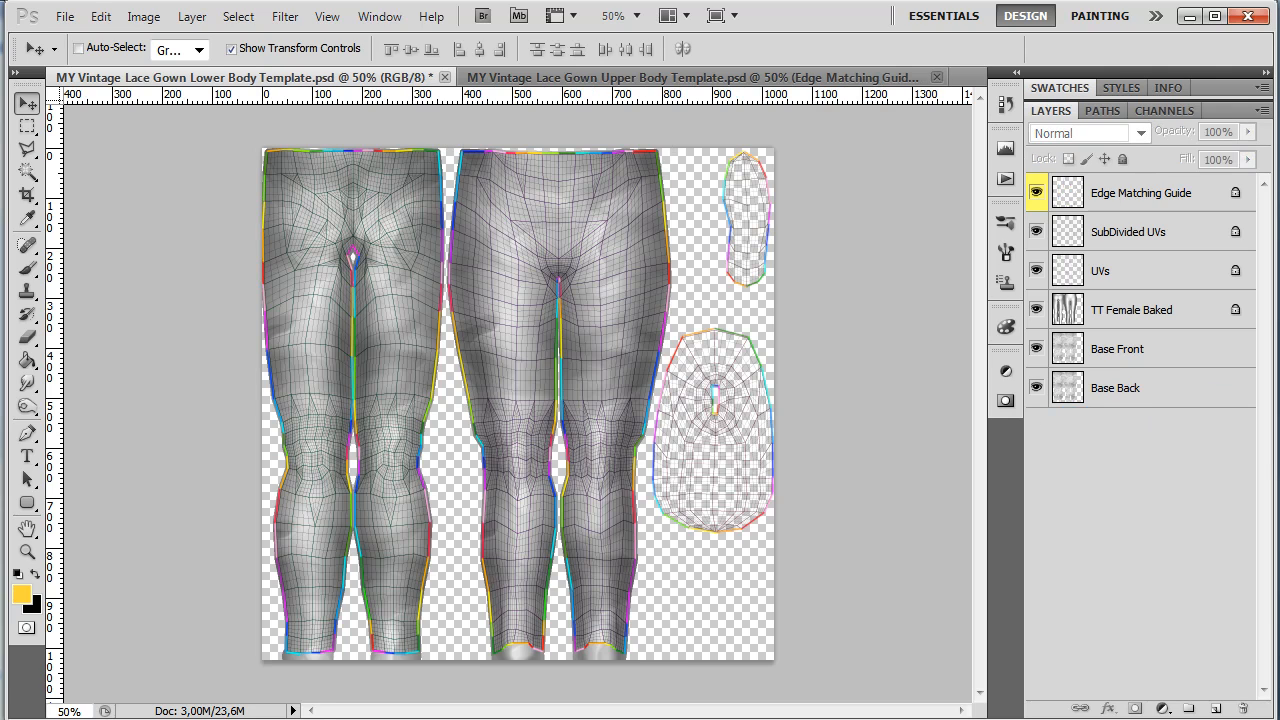
Step: With the right half of the canvas selected by rectangular marquee, delete that area from the Base Back layer
left_click(27, 126)
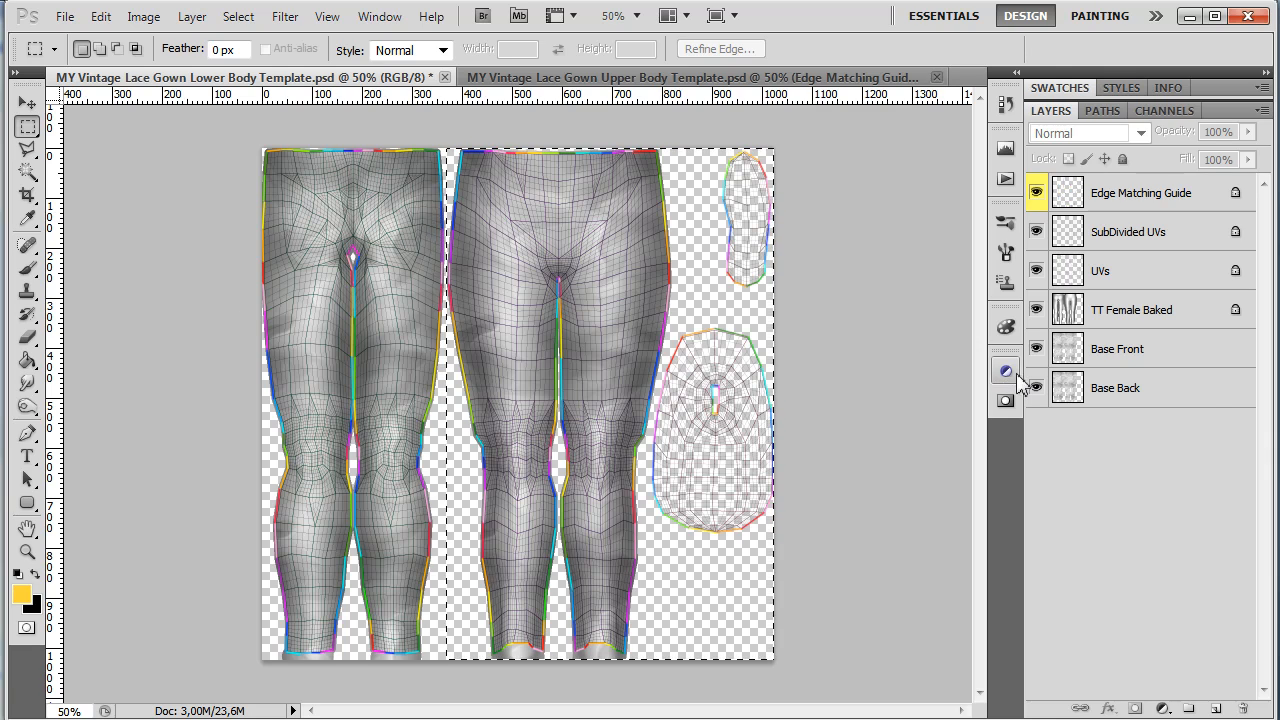
left_click(1133, 361)
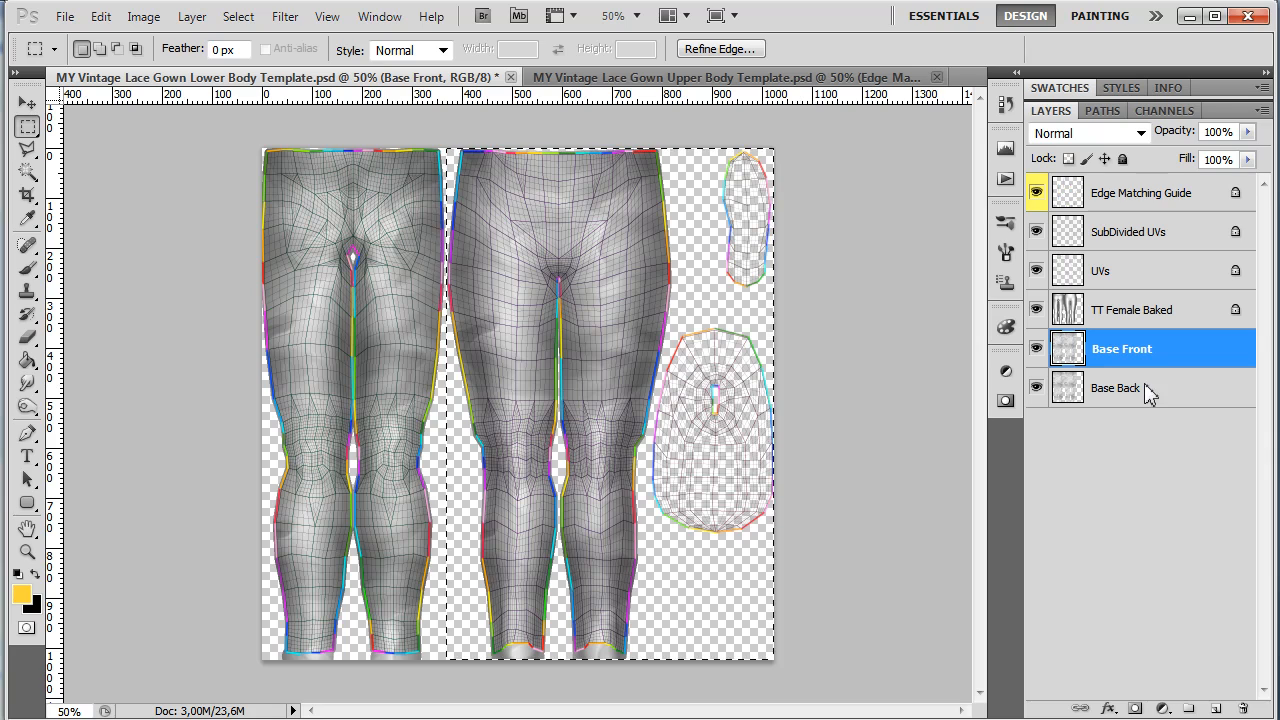
left_click(1189, 400)
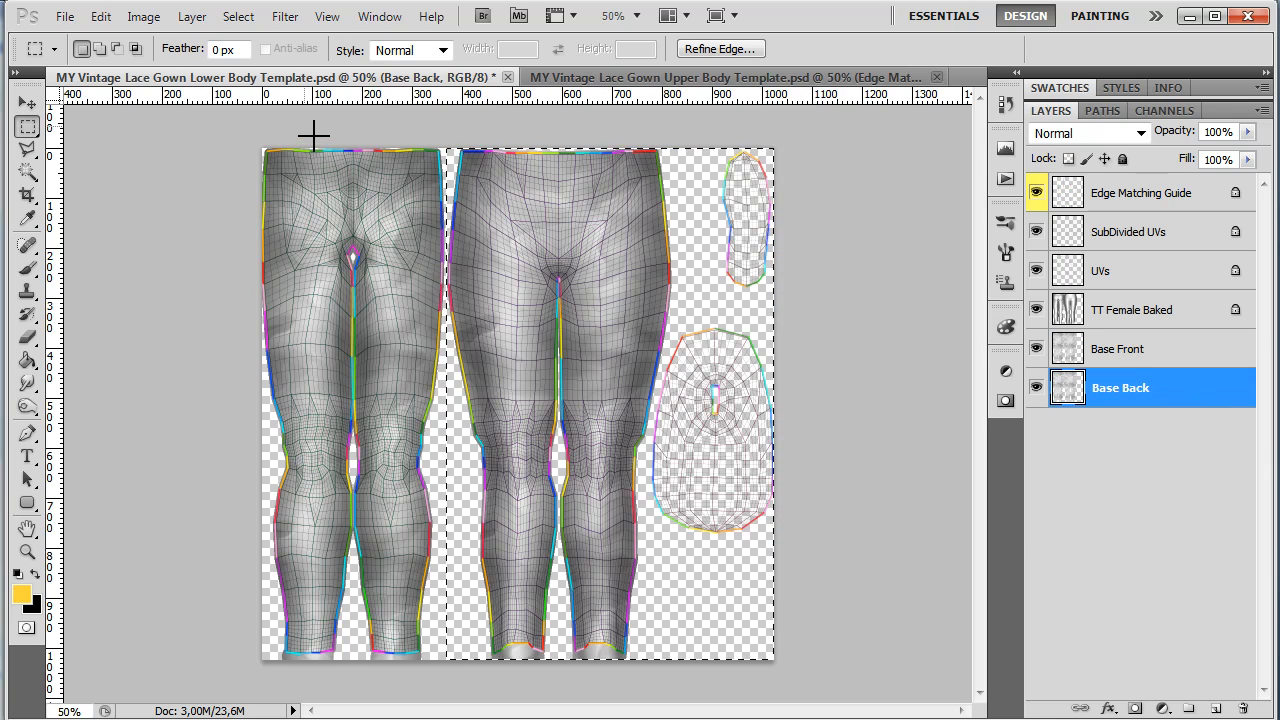
key("BackSpace")
Step: Invert the selection and clear the left half from the Base Front layer
left_click(238, 16)
left_click(250, 114)
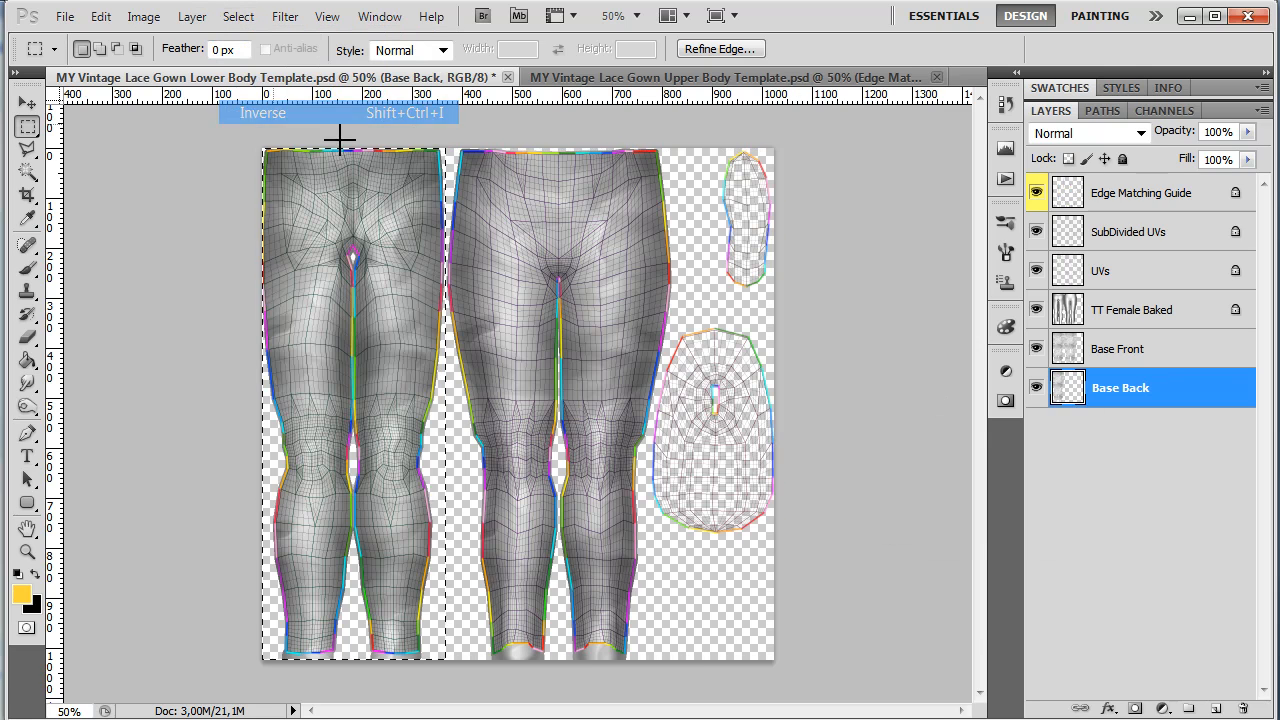
left_click(1136, 350)
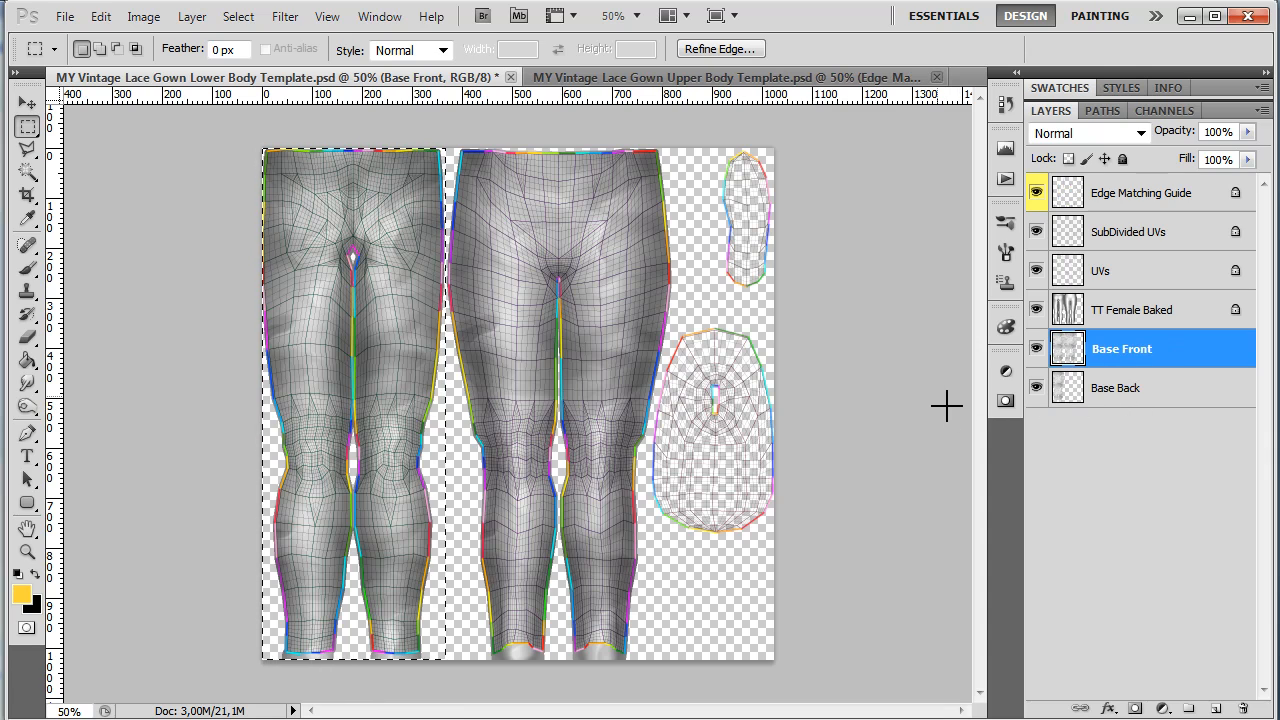
Step: Toggle the Base Back and Base Front layers' visibility to compare their halves, and deselect
left_click(1037, 388)
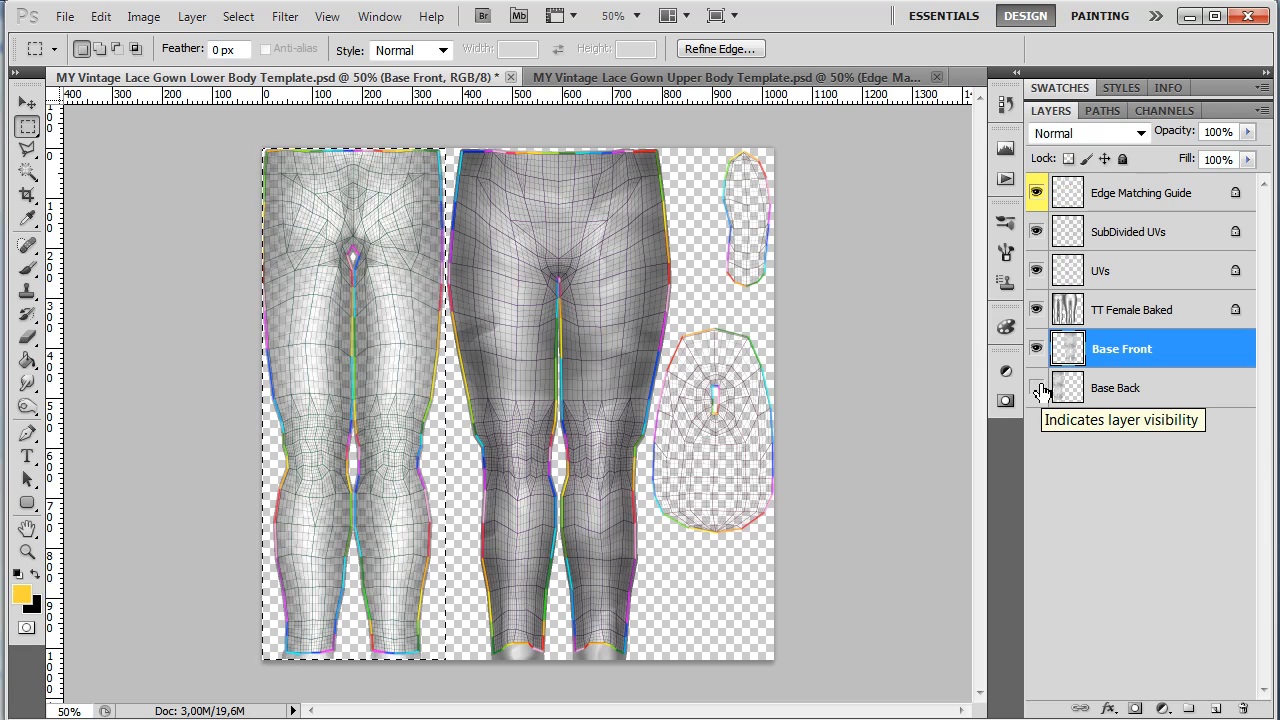
left_click(1037, 388)
left_click(1037, 348)
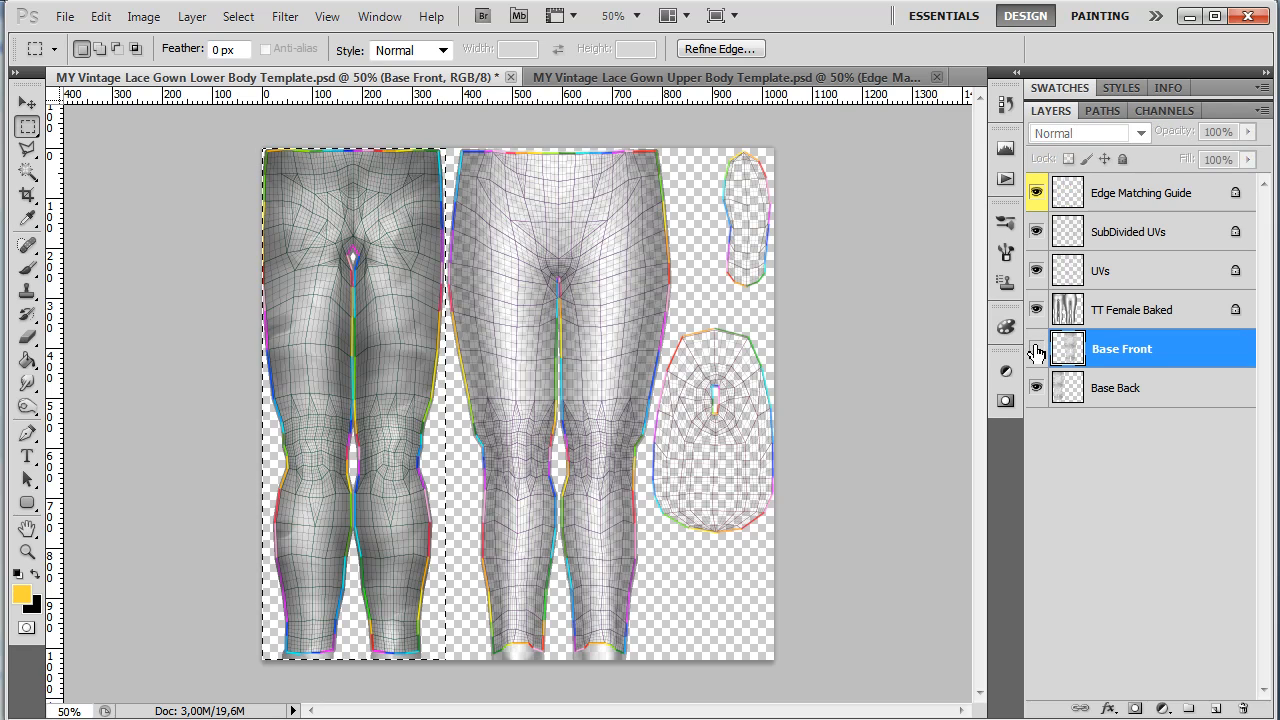
left_click(1037, 348)
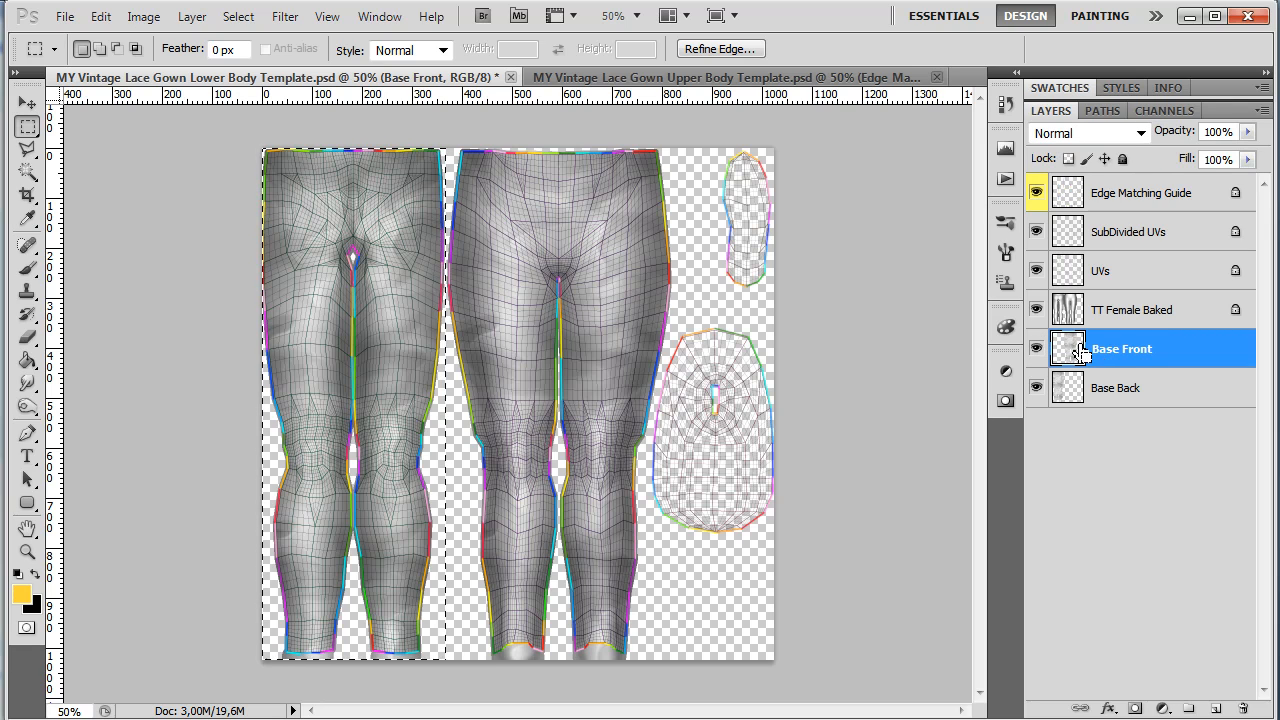
key("ctrl+d")
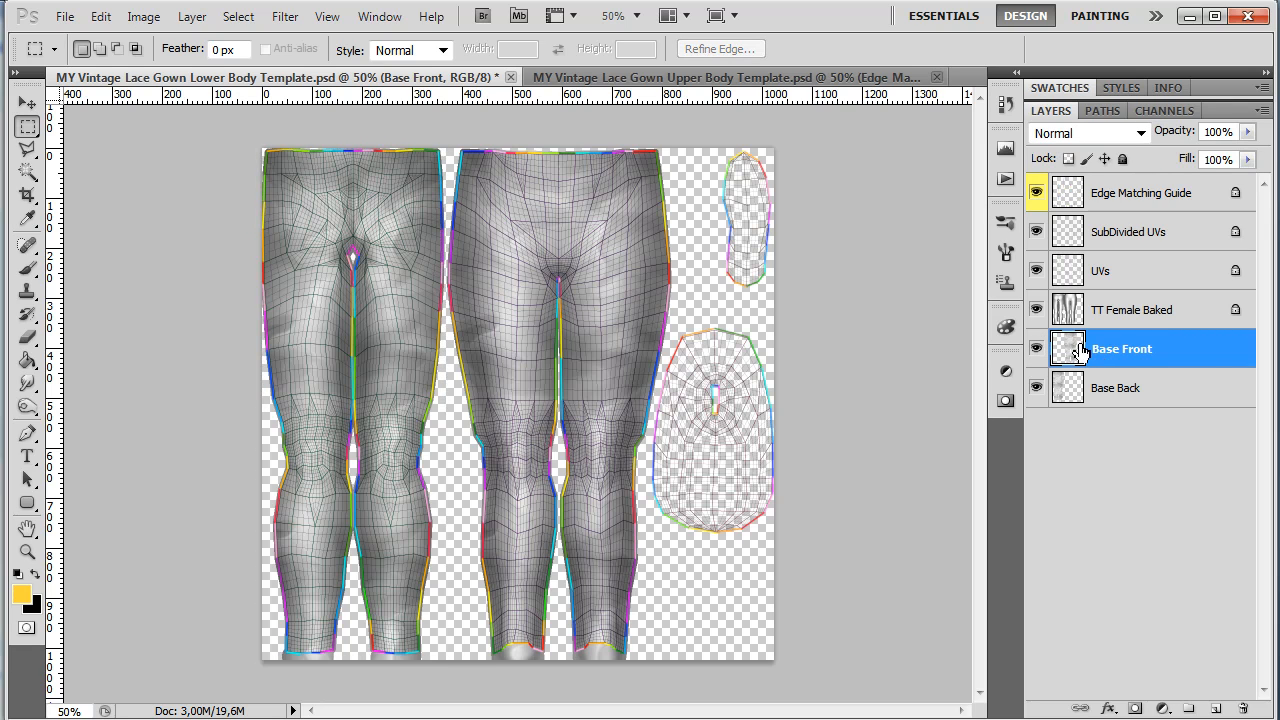
Step: Add a Pattern Overlay layer style to Base Front using the gold and red damask pattern
double_click(1190, 349)
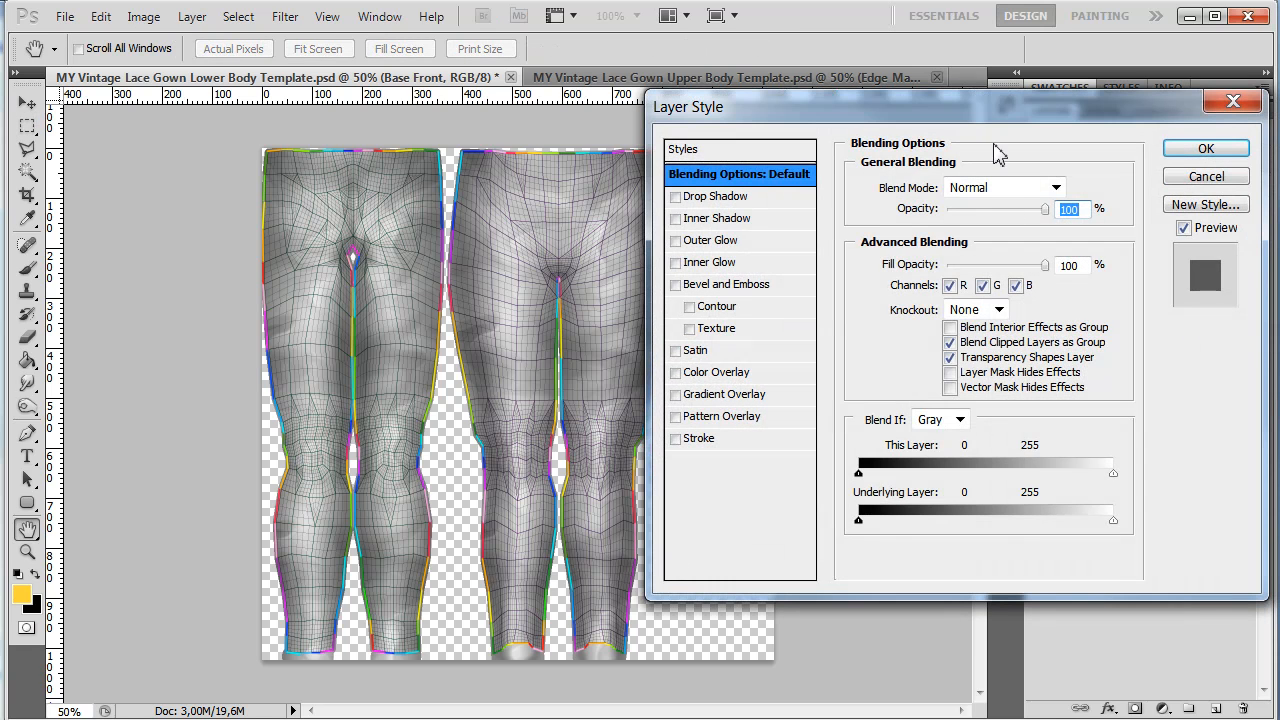
left_click(740, 420)
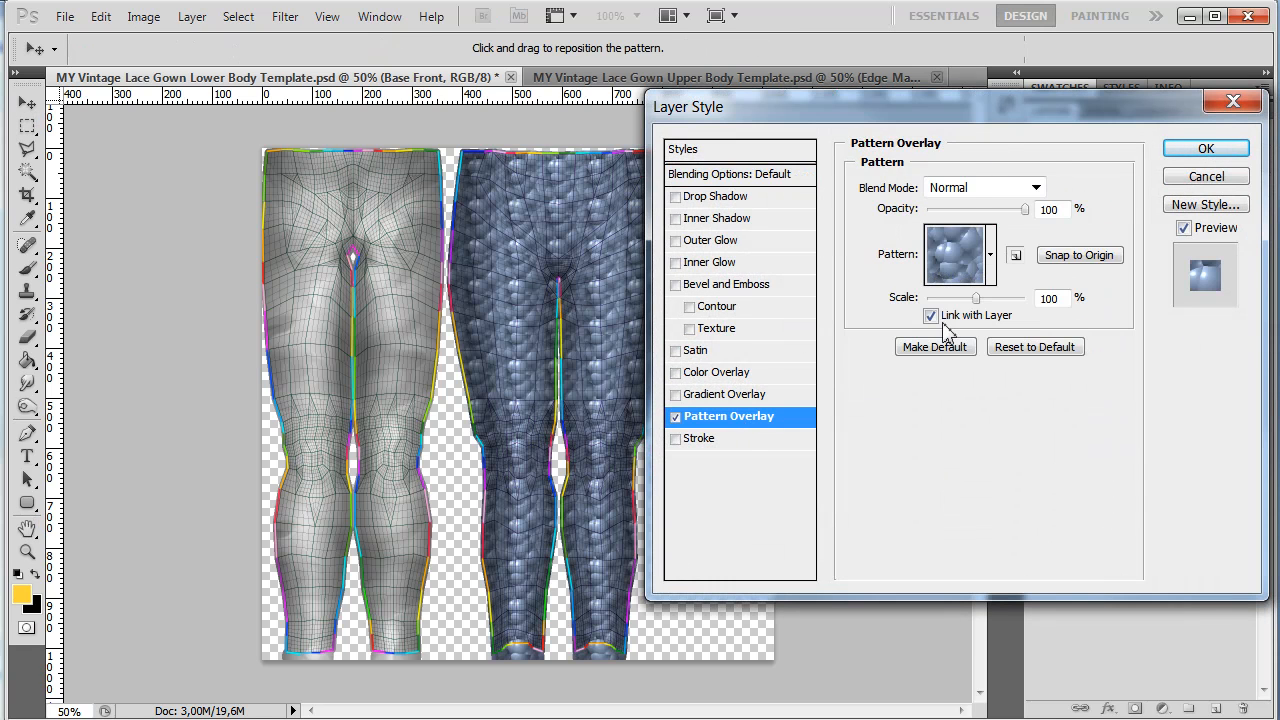
left_click(991, 255)
left_click(924, 318)
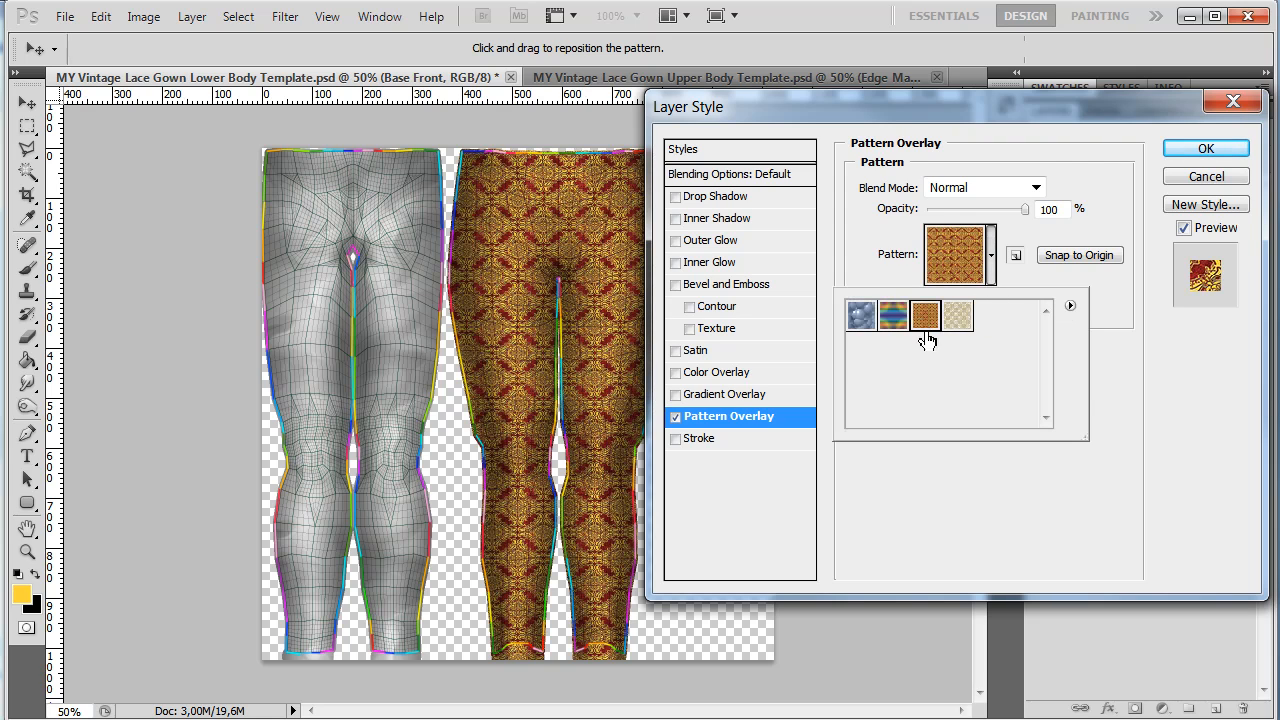
Step: Set the pattern overlay scale to 80% and apply the layer style
left_click_drag(1060, 128, 1052, 74)
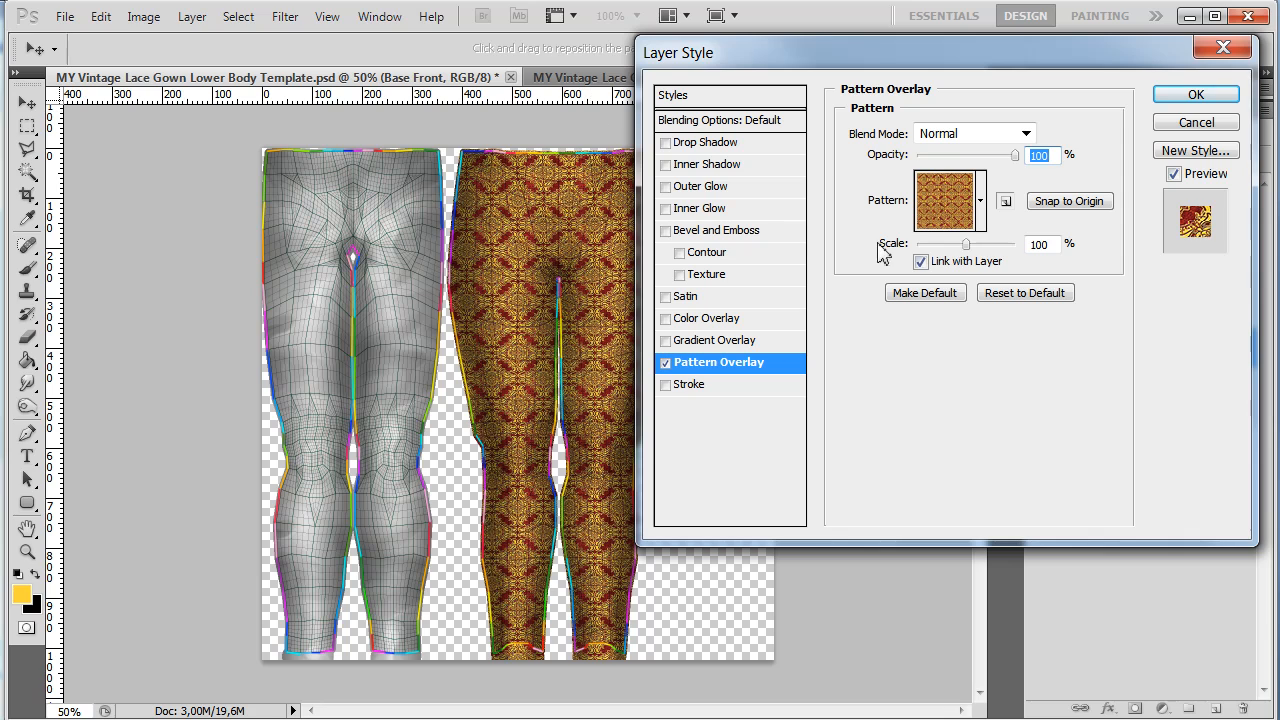
left_click(1041, 245)
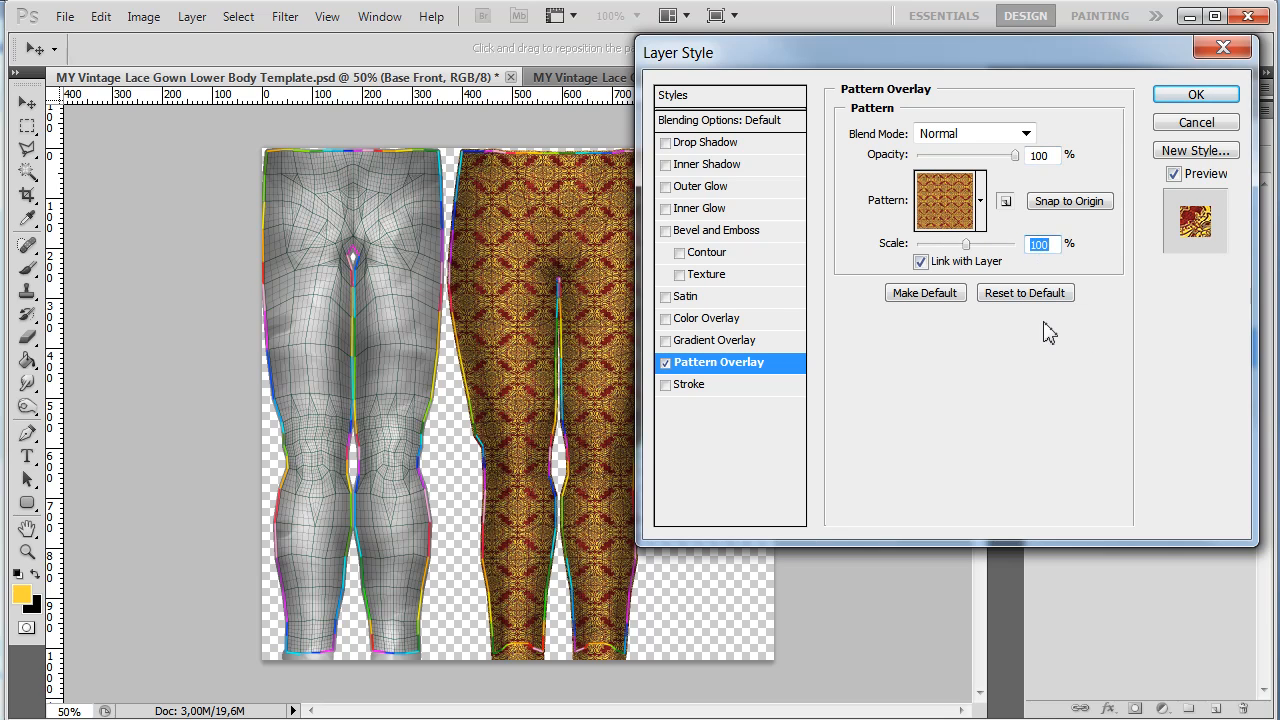
type("80")
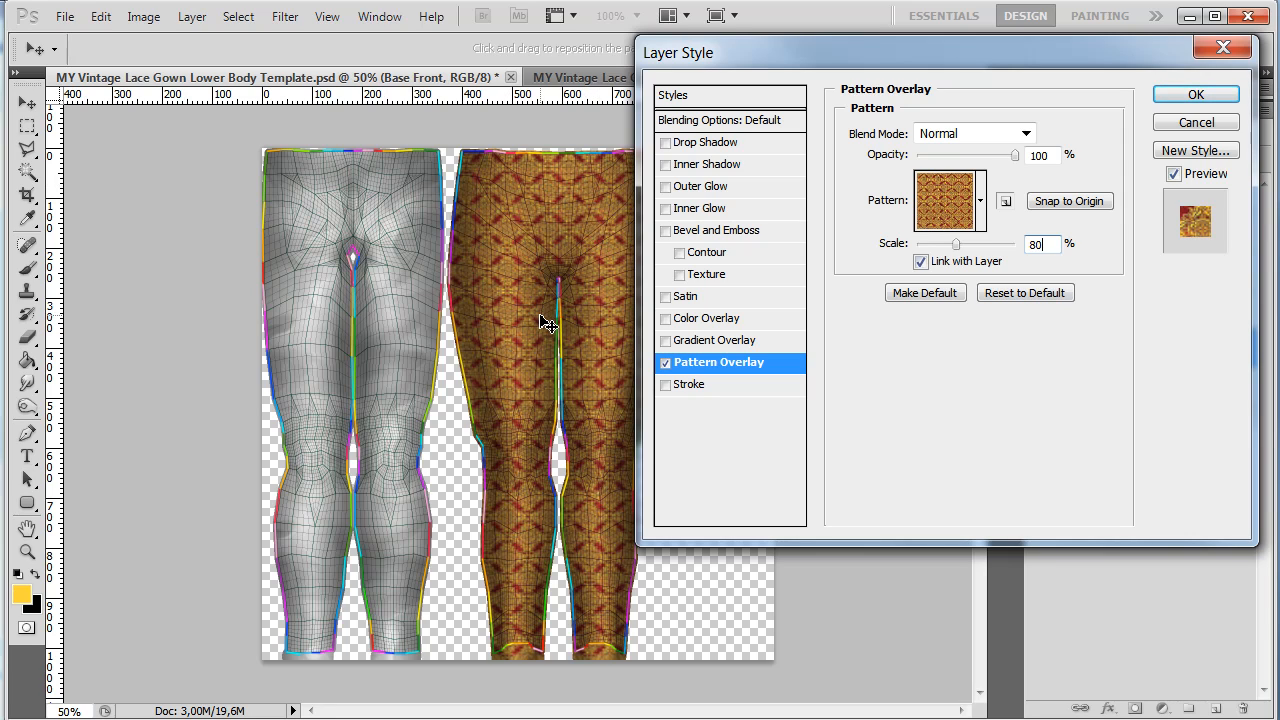
left_click(1196, 95)
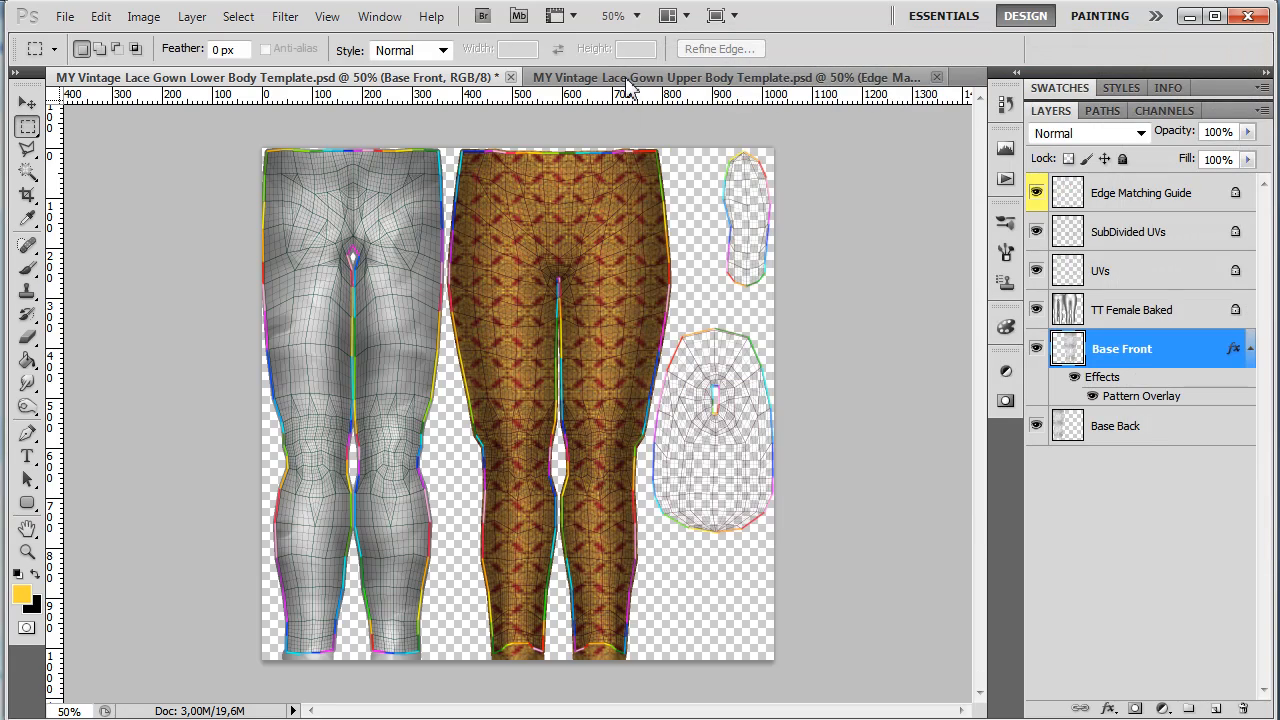
Step: Zoom into the upper body template to examine its pattern edges, then return to the lower body document
left_click(627, 80)
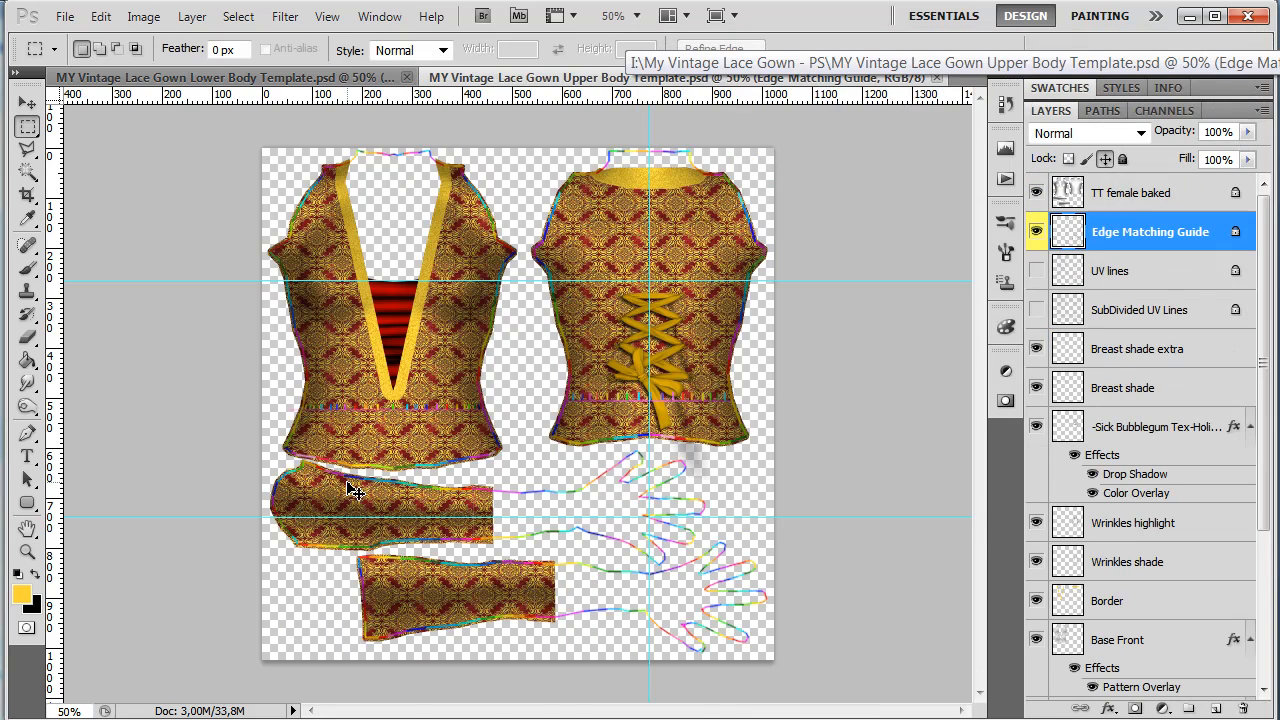
scroll(355, 490, "up", 3)
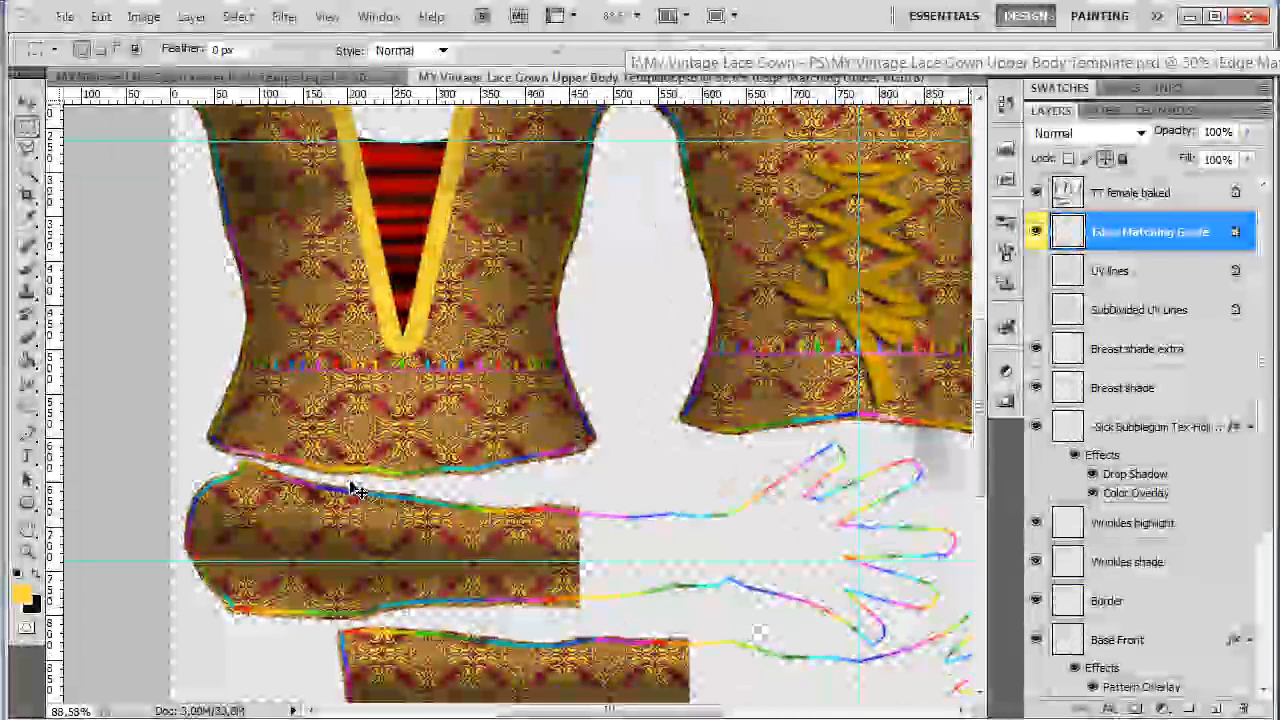
scroll(355, 490, "up", 5)
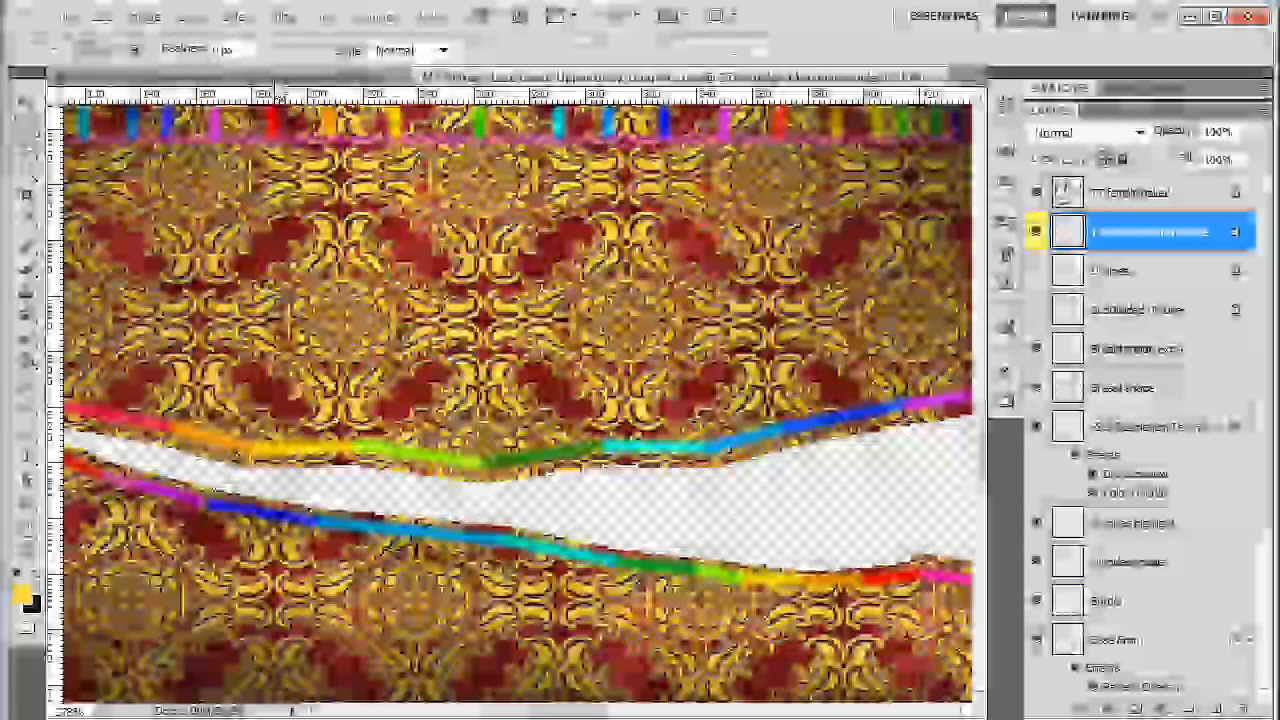
left_click(280, 82)
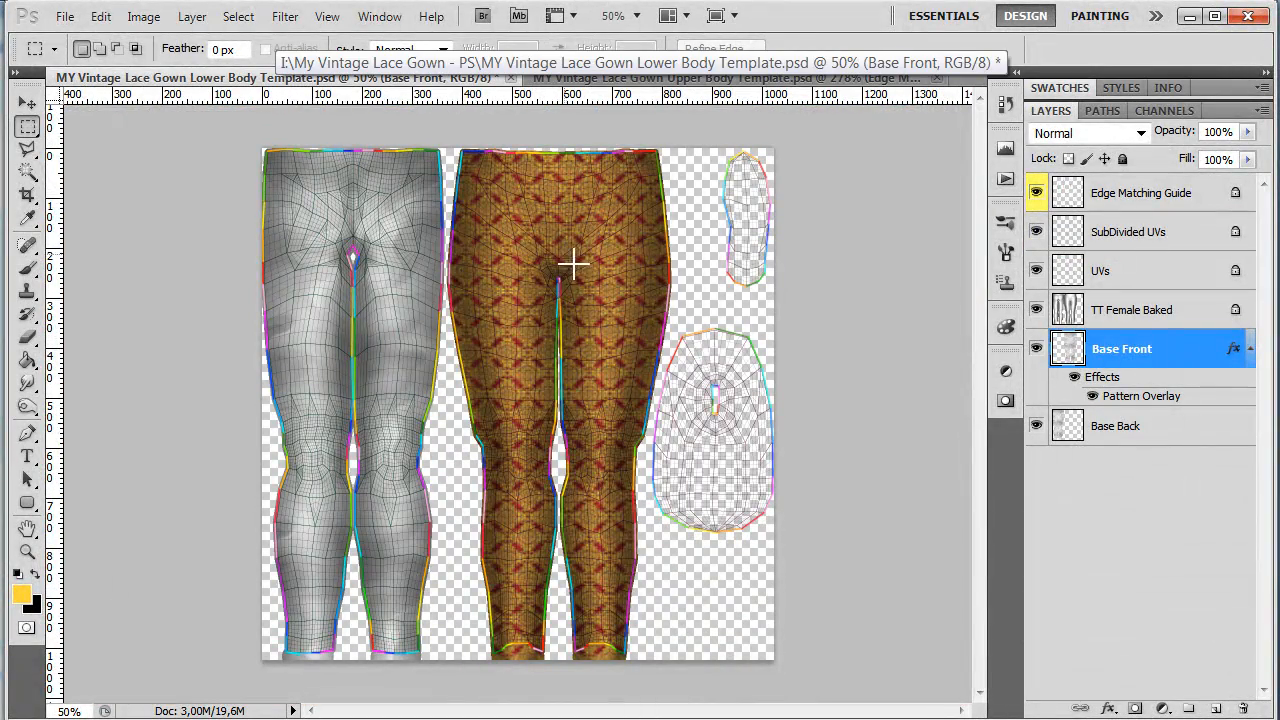
Step: Hide the SubDivided UVs and UVs layers while zoomed into the waist edge of the front
scroll(569, 156, "up", 11)
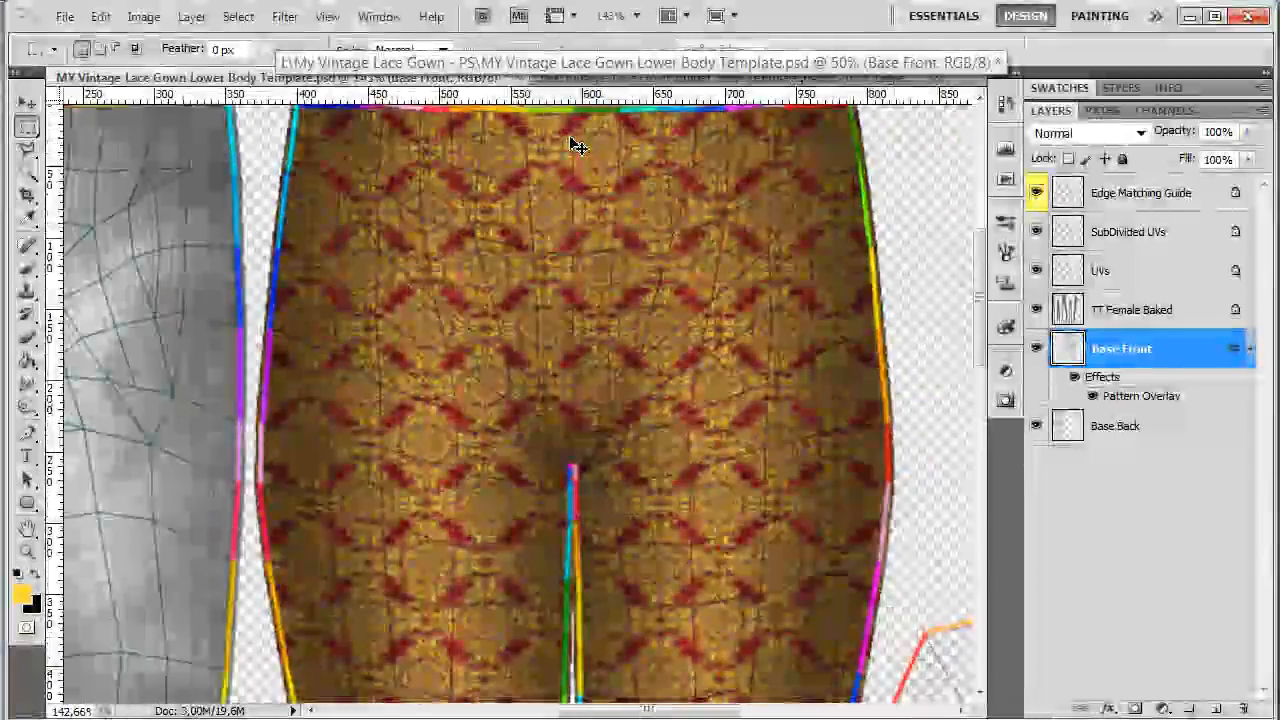
scroll(571, 143, "up", 5)
left_click_drag(980, 277, 978, 222)
left_click(1036, 231)
left_click(1036, 270)
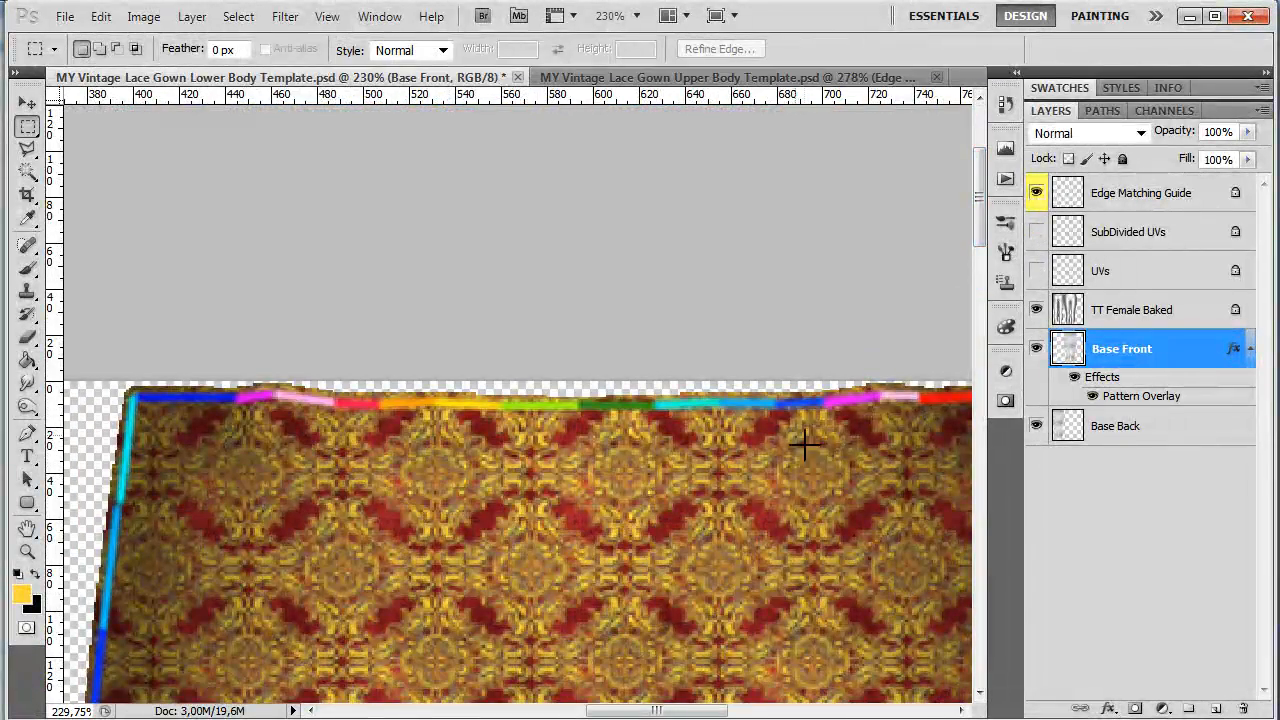
Step: Reposition the Base Front pattern overlay so the damask aligns with the waist edge, then apply it
scroll(794, 464, "up", 1)
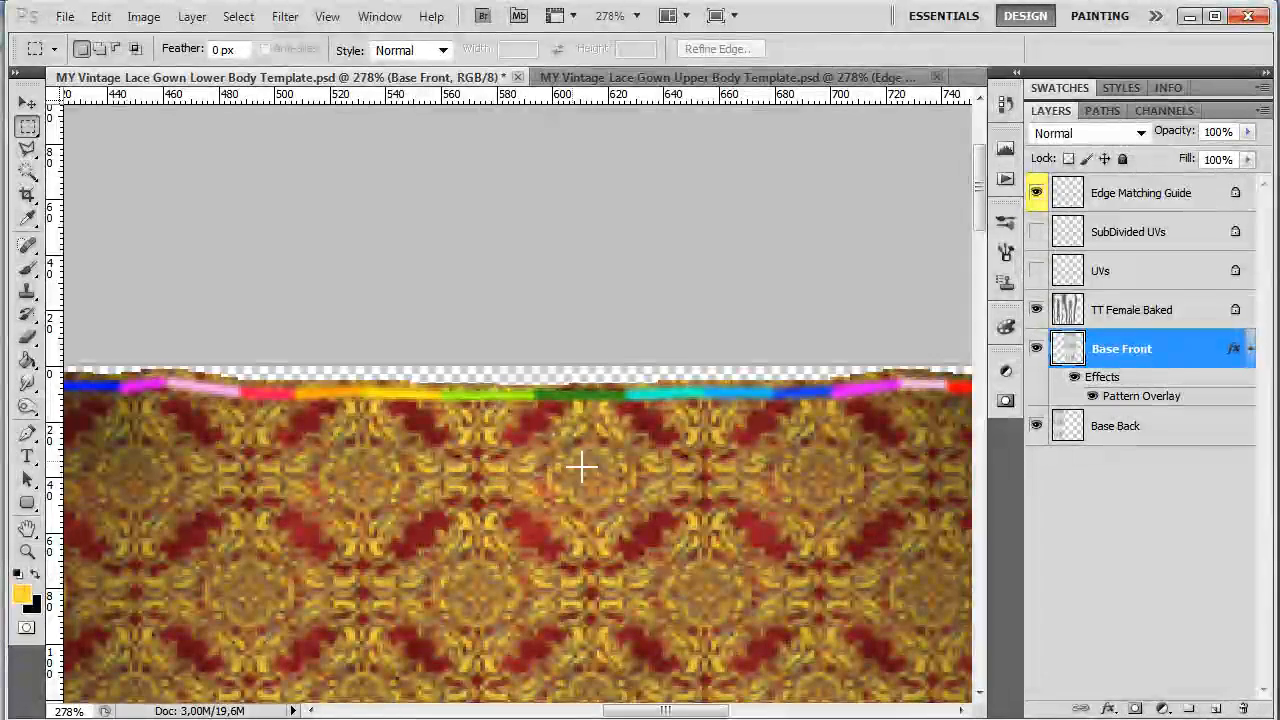
double_click(1122, 404)
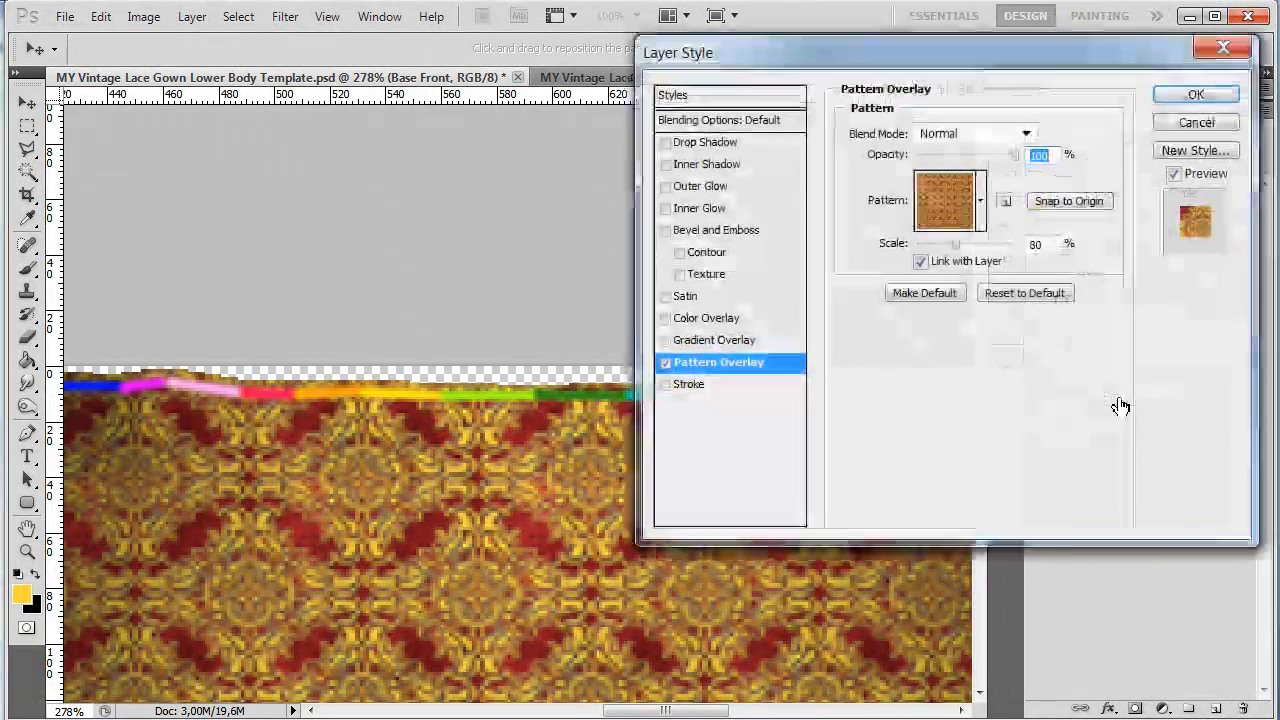
left_click_drag(937, 52, 1109, 81)
left_click_drag(640, 522, 590, 447)
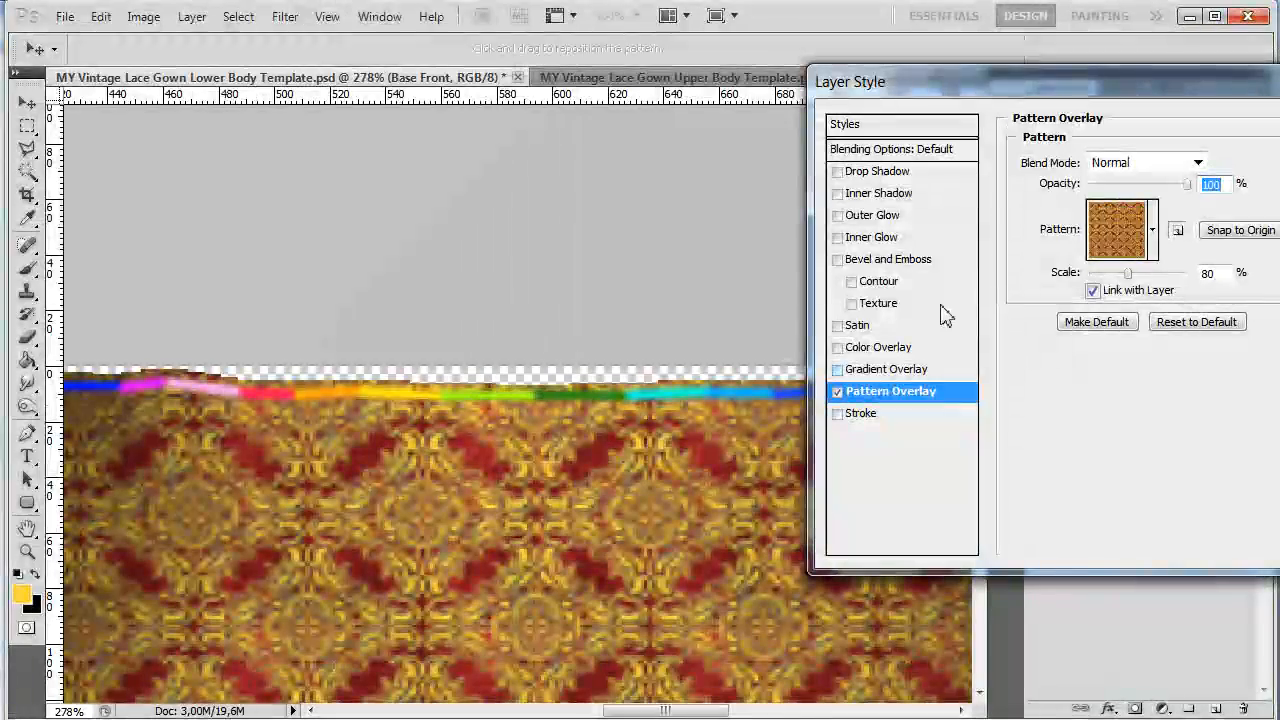
key("Return")
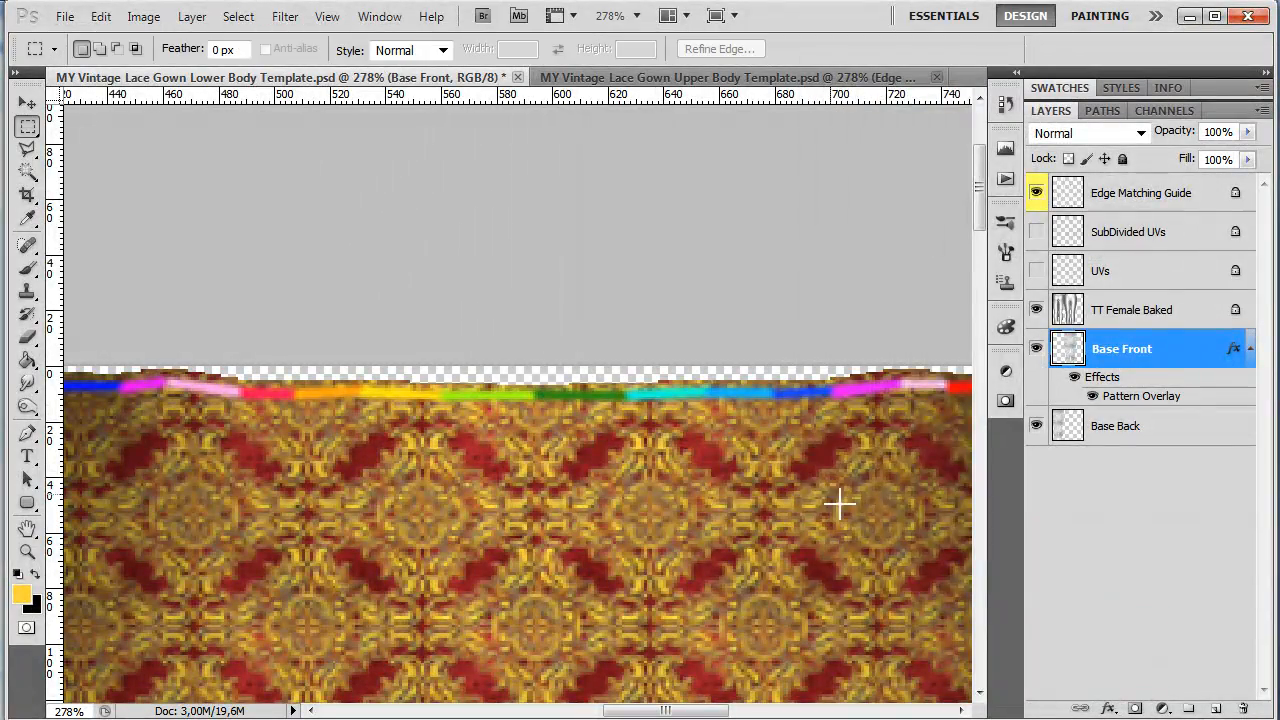
Step: Copy the Base Front layer style and paste it onto the Base Back layer
scroll(743, 486, "down", 3)
scroll(745, 516, "down", 3)
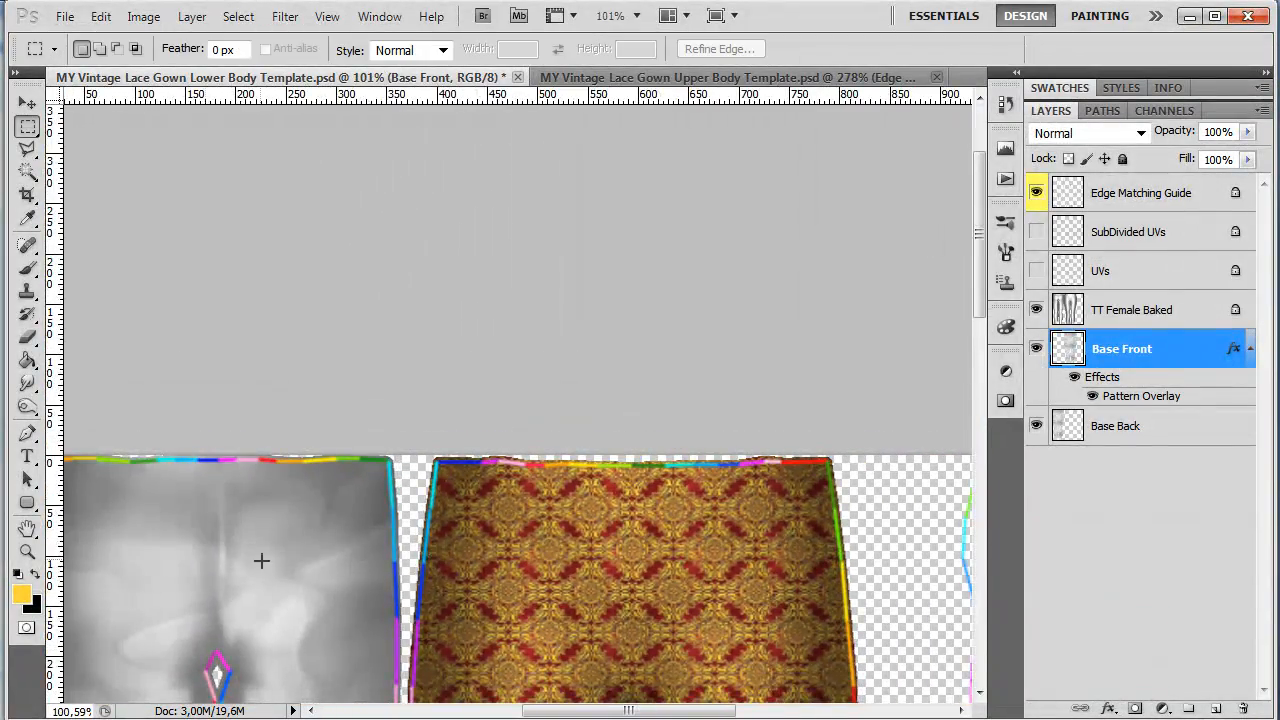
left_click_drag(655, 714, 575, 714)
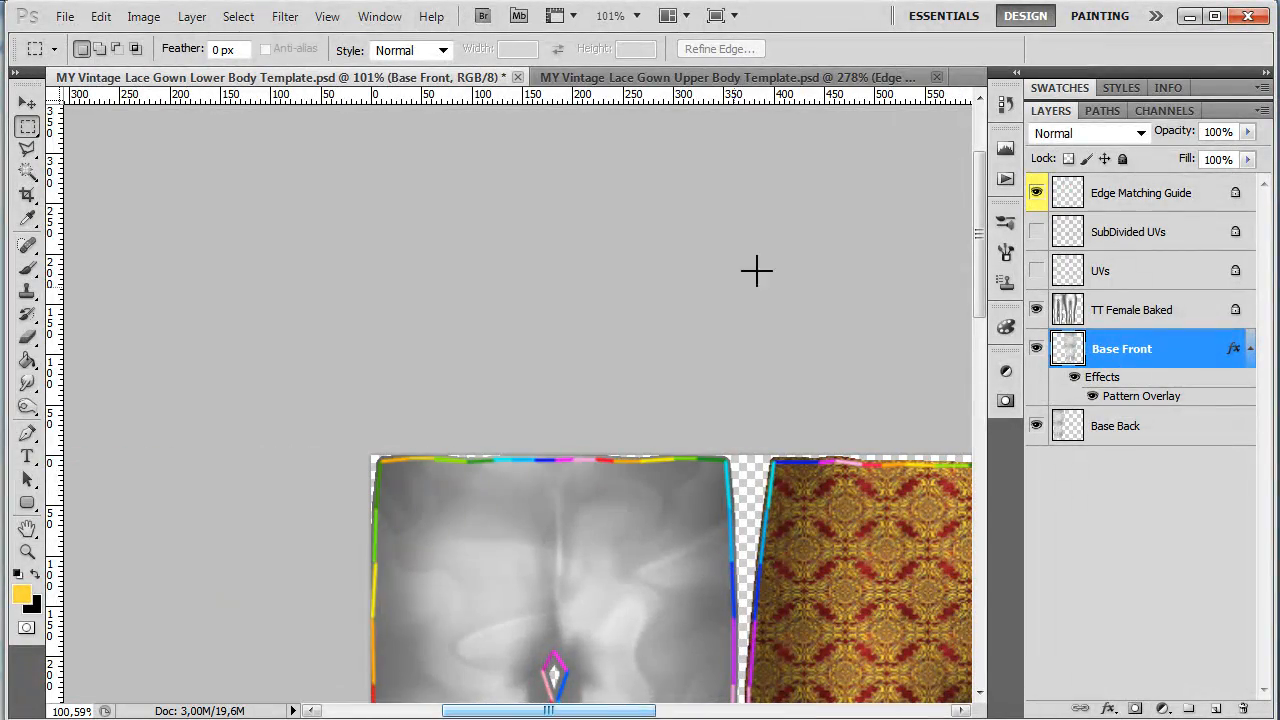
left_click(760, 78)
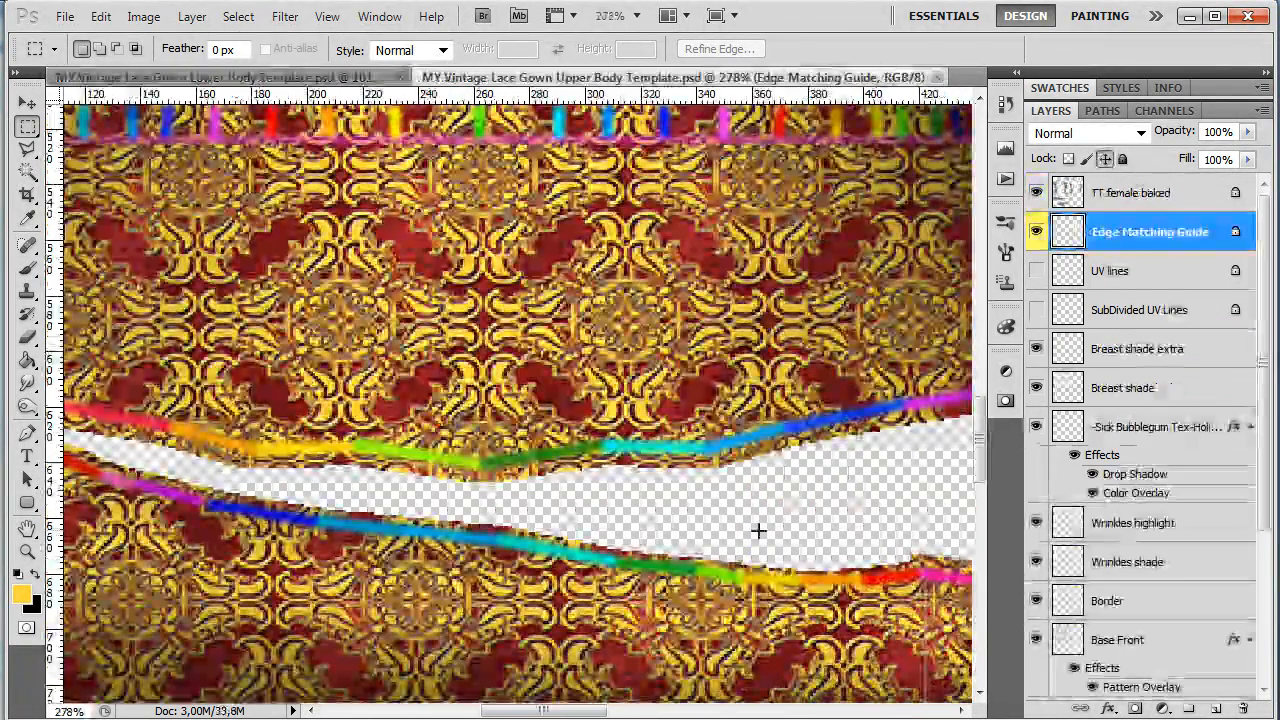
left_click_drag(545, 711, 738, 711)
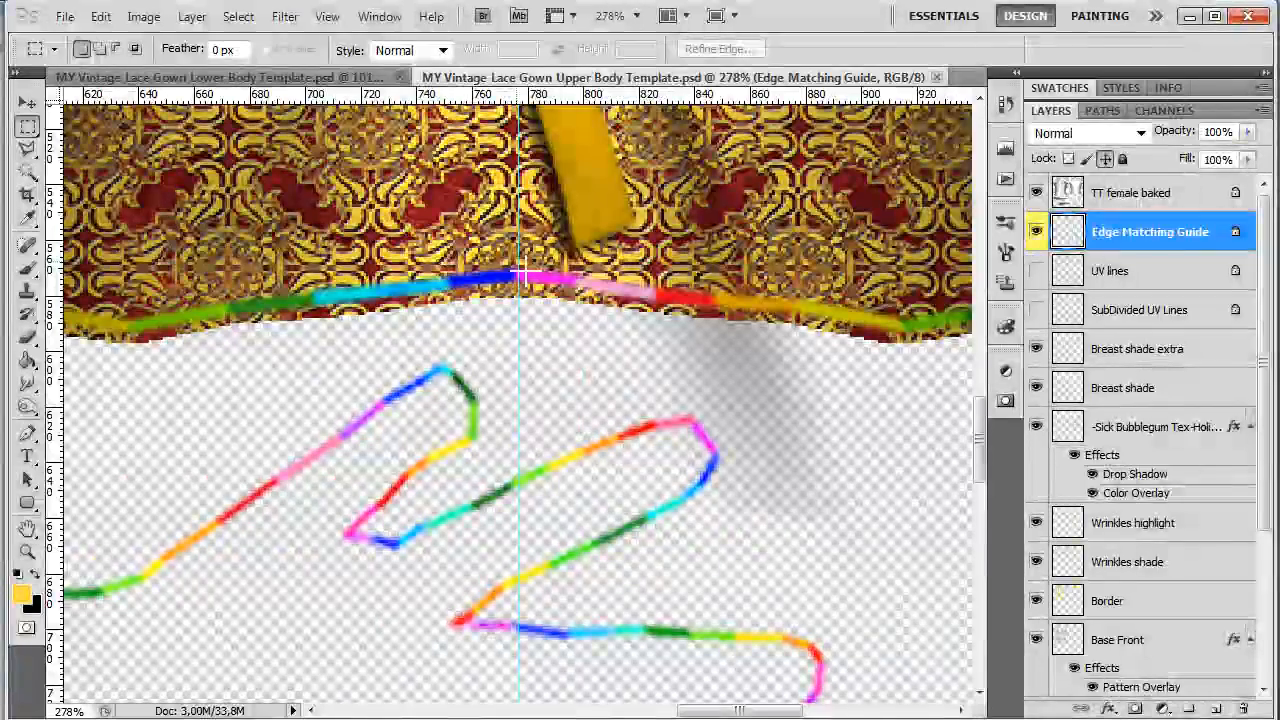
left_click(282, 78)
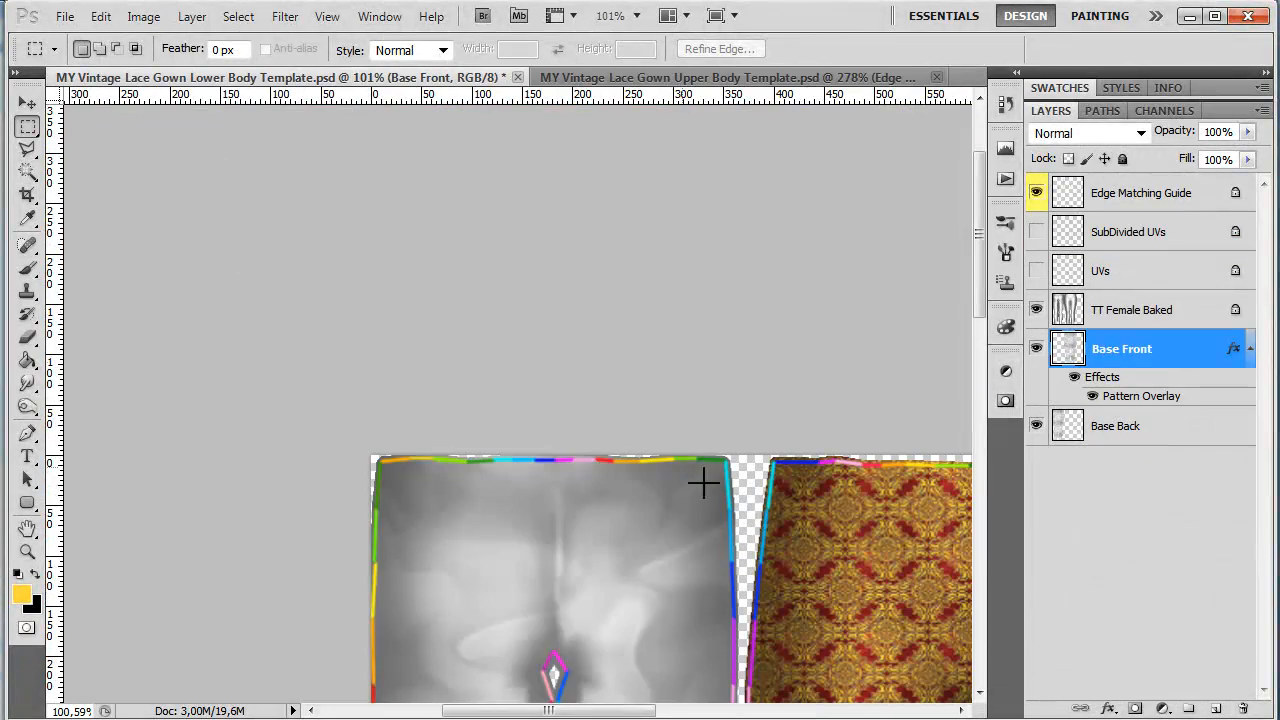
right_click(1099, 353)
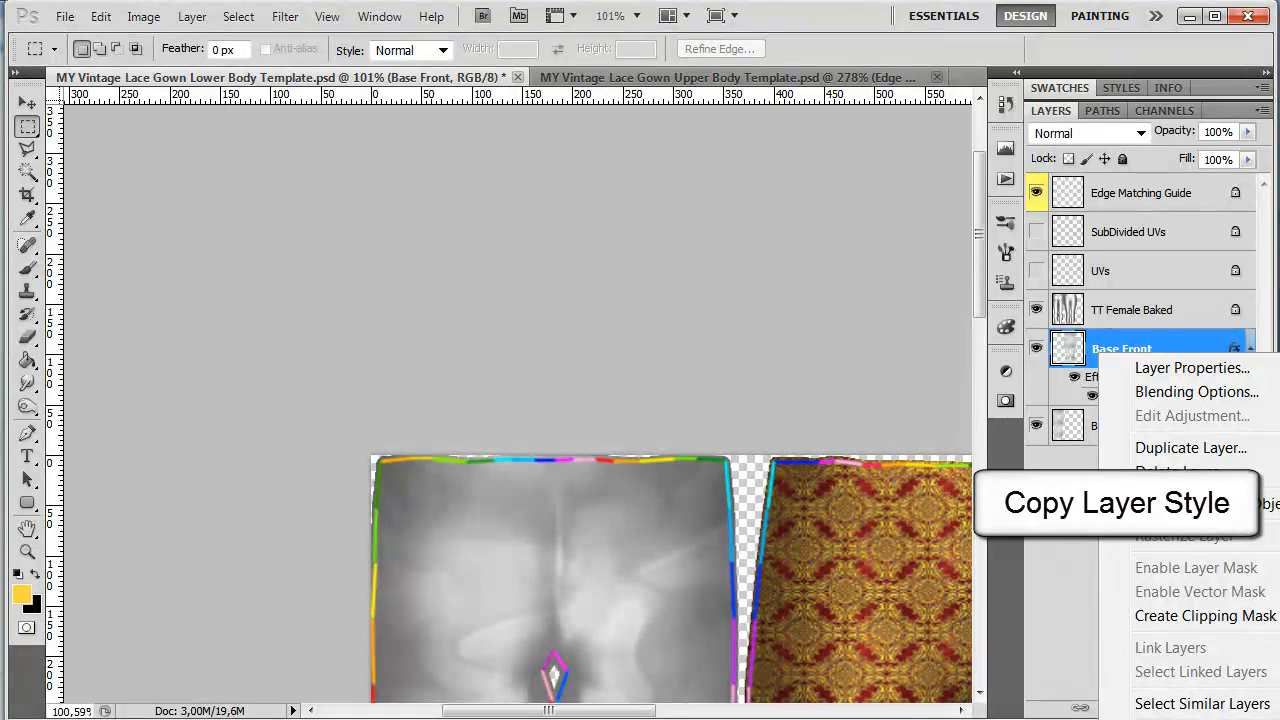
left_click(1148, 718)
left_click(1138, 436)
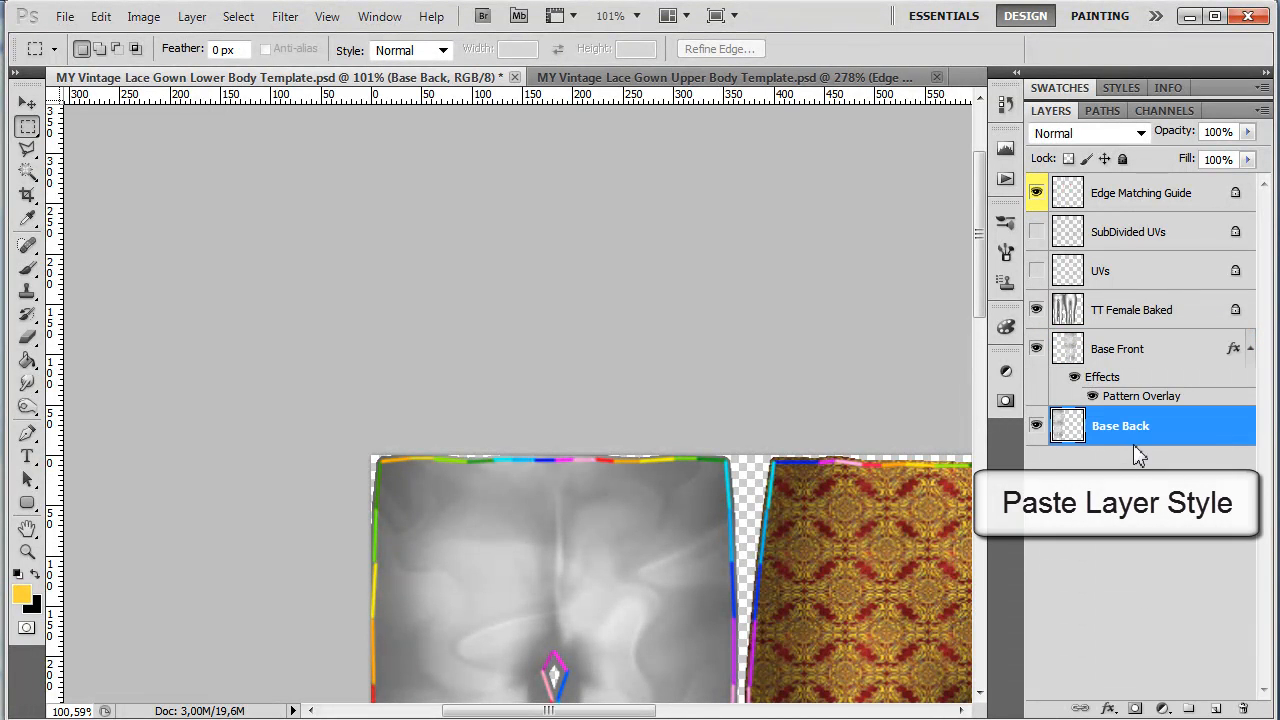
right_click(1099, 425)
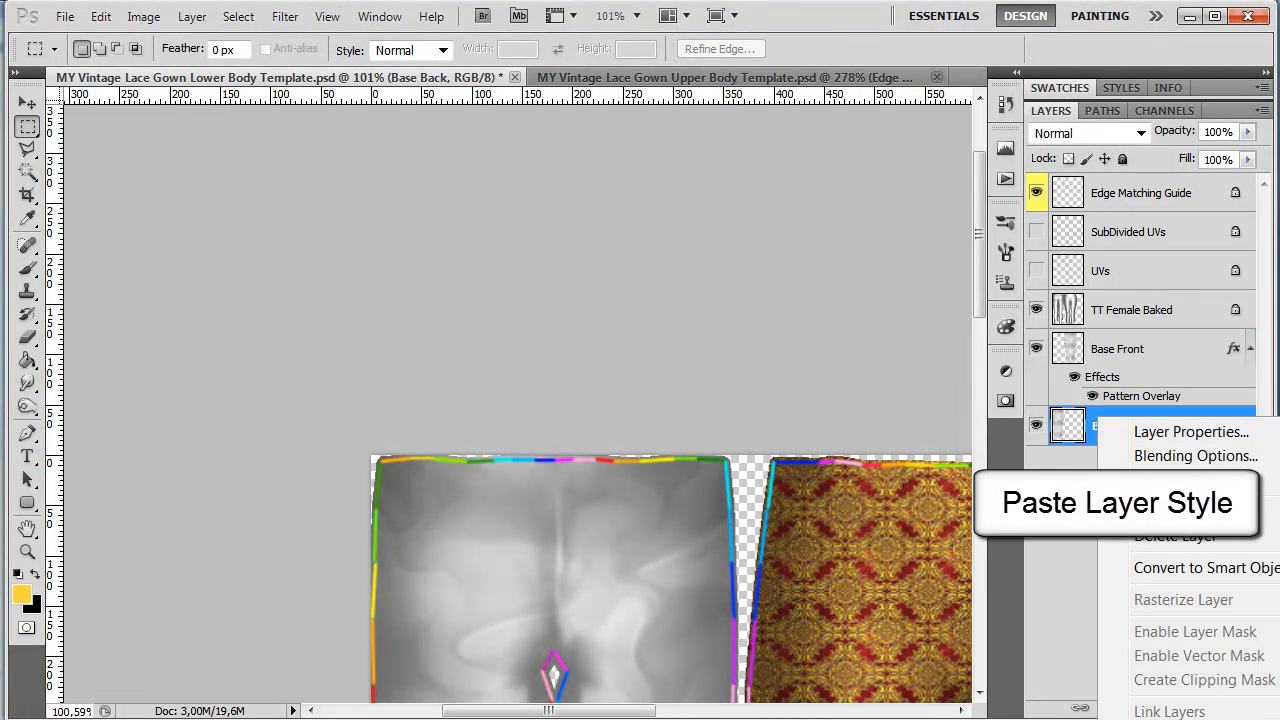
left_click(1150, 717)
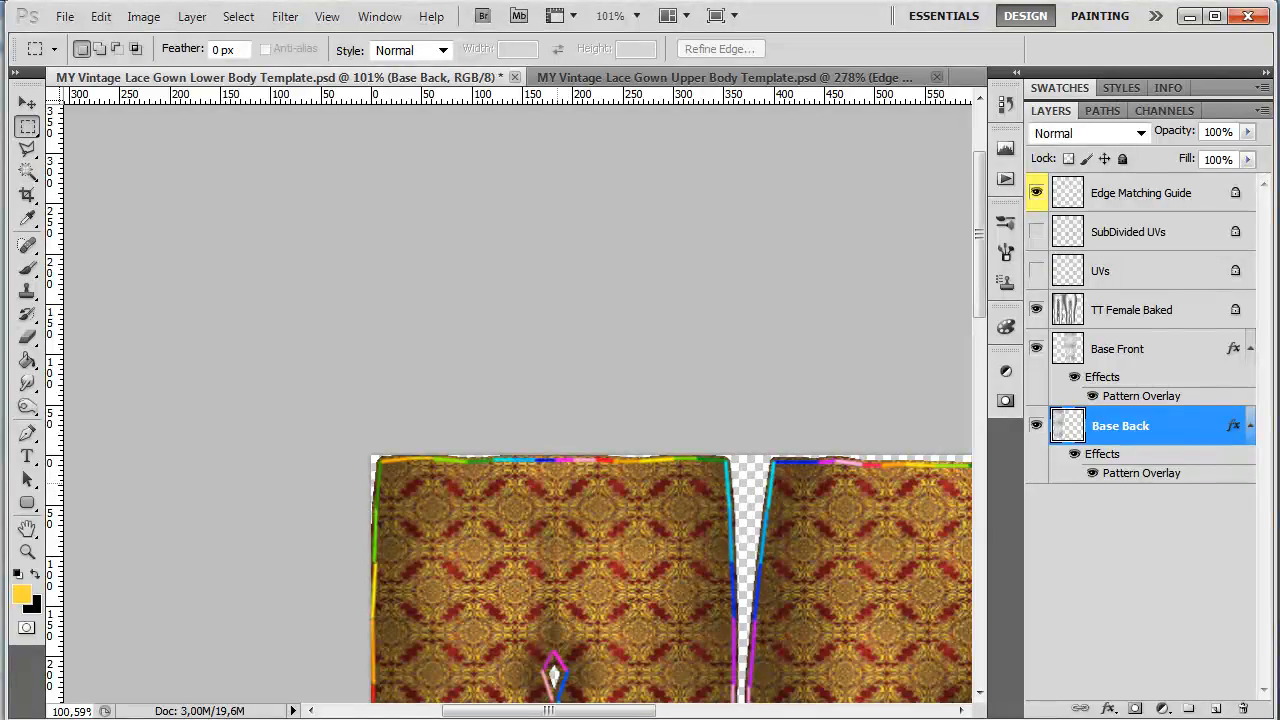
Step: Reposition the Base Back pattern overlay to align with its waist edge, then apply it
scroll(572, 495, "up", 5)
scroll(572, 503, "up", 6)
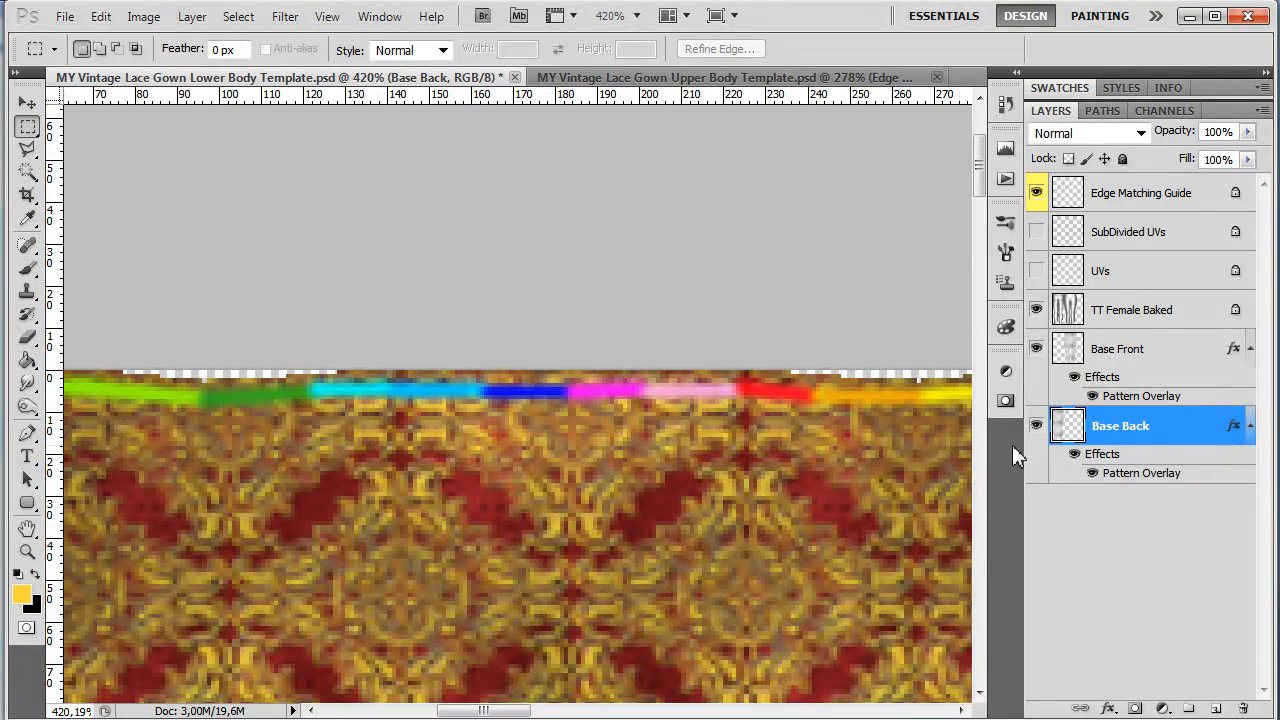
double_click(1150, 478)
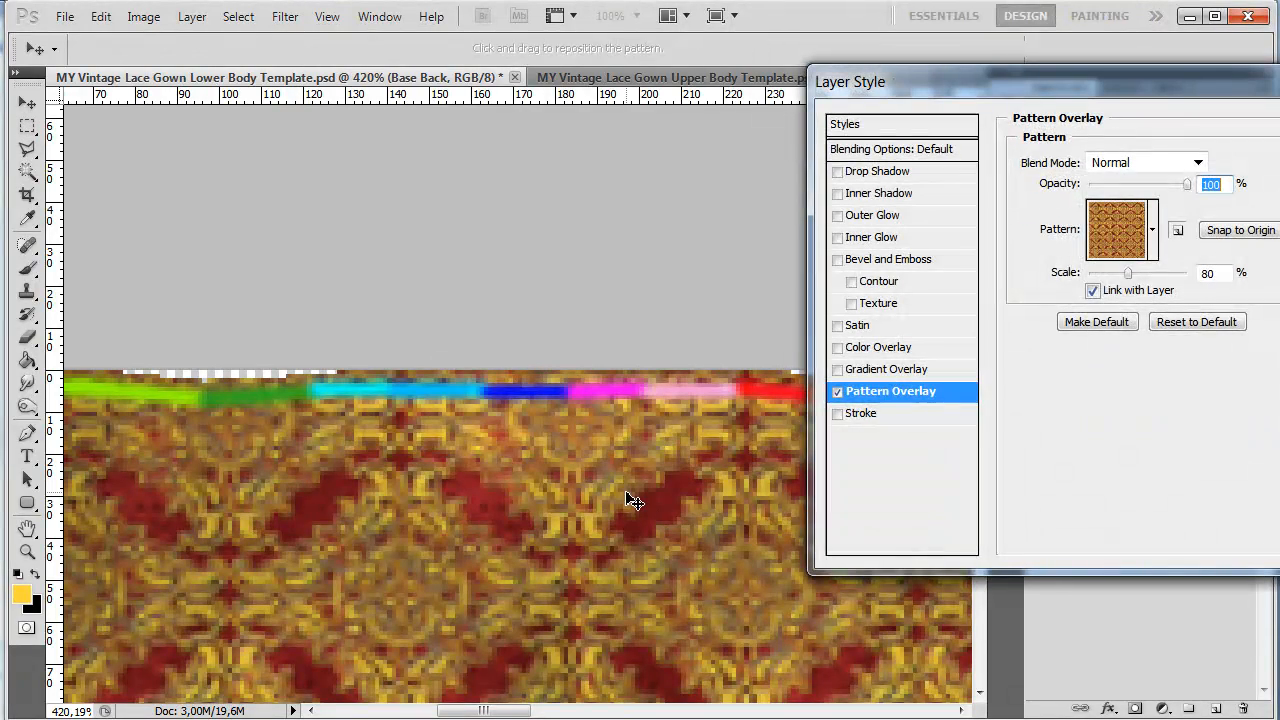
left_click_drag(634, 503, 623, 485)
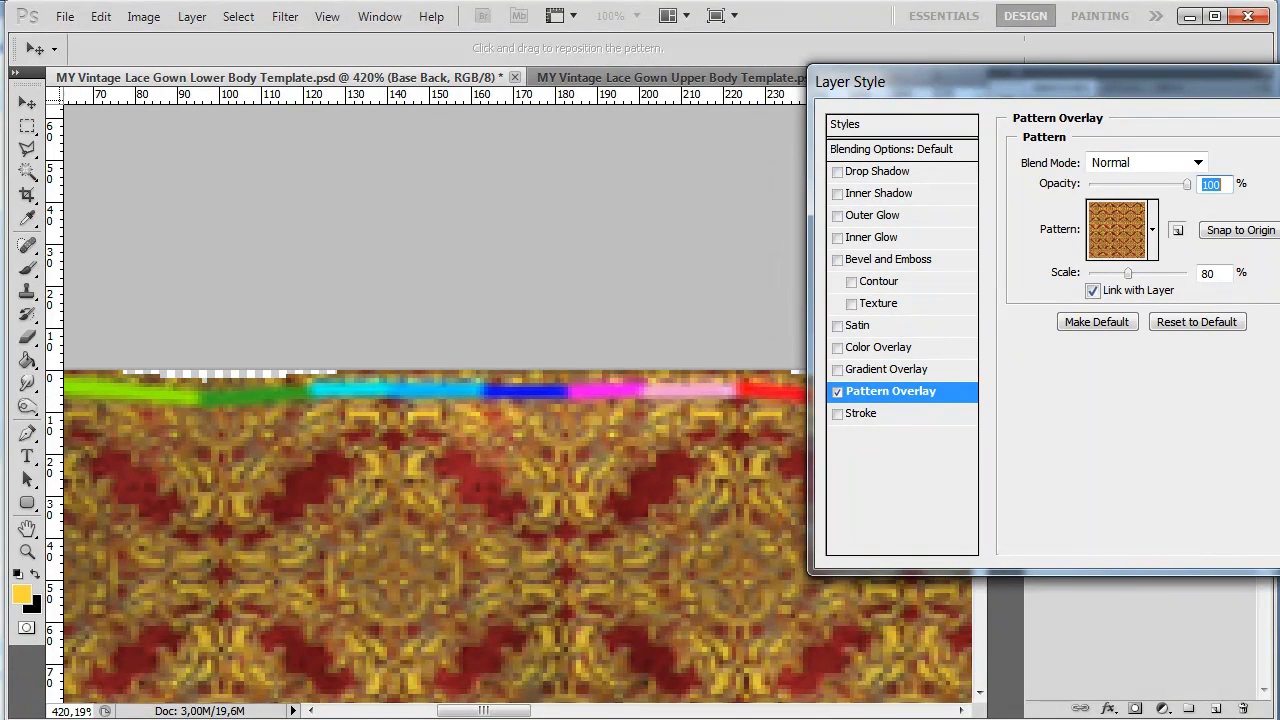
key("Return")
Step: Hide the Edge Matching Guide layer to view the whole patterned lower body
scroll(686, 466, "down", 4)
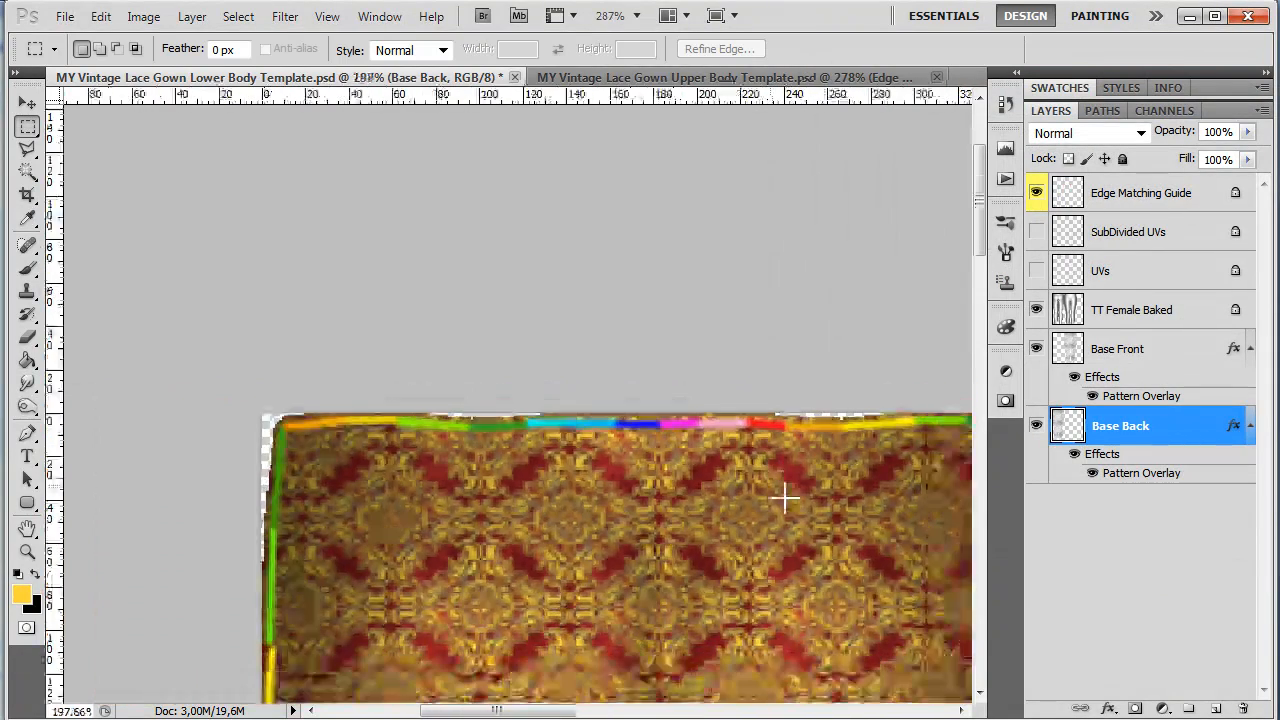
scroll(789, 515, "down", 2)
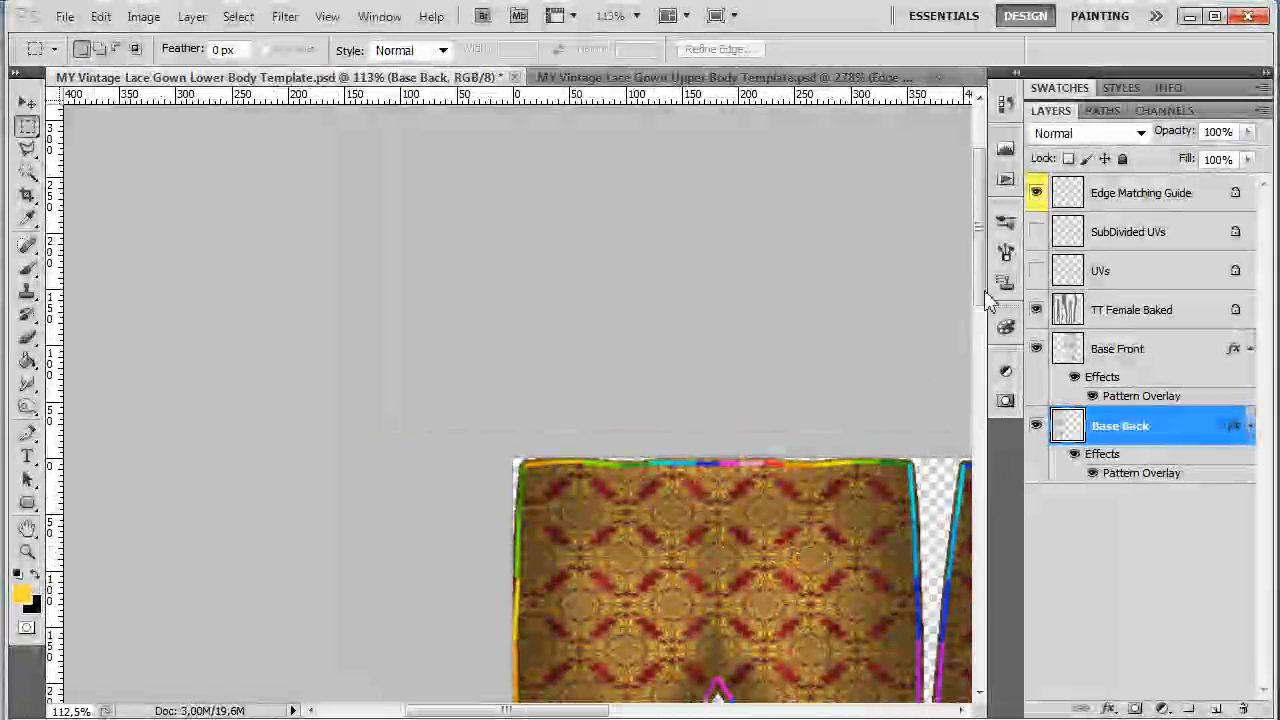
left_click_drag(985, 293, 980, 385)
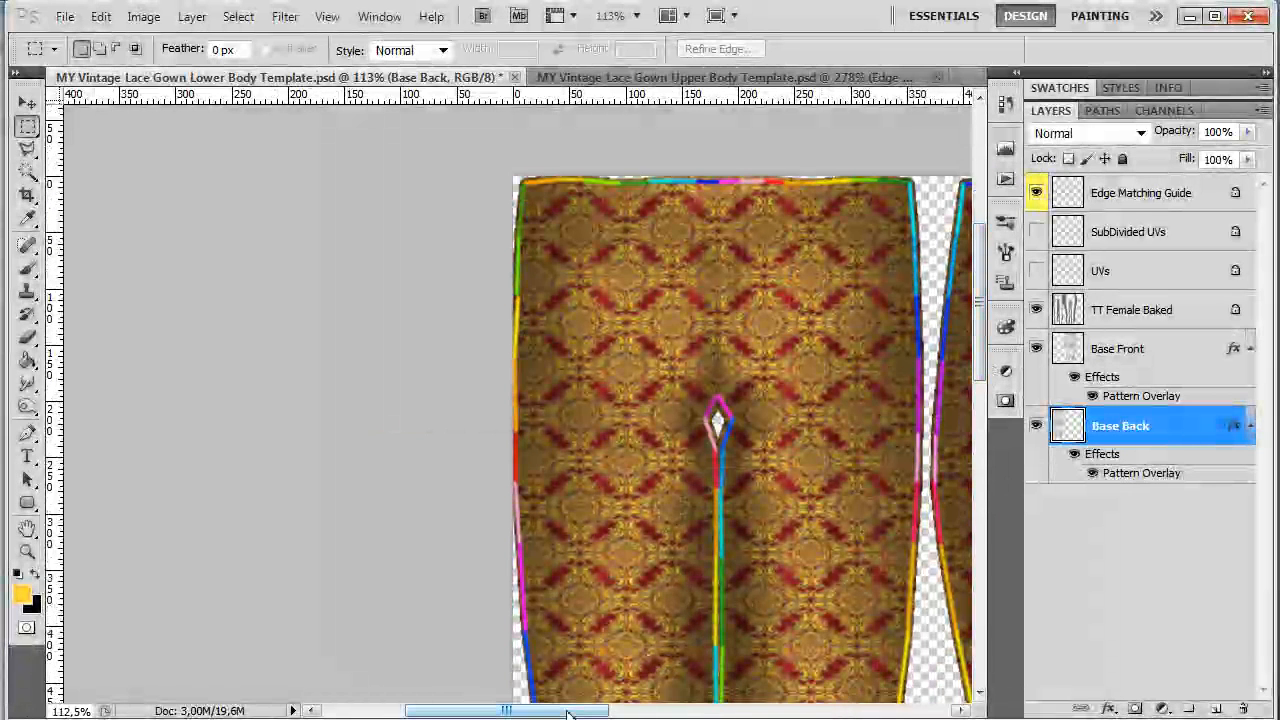
left_click_drag(568, 713, 706, 714)
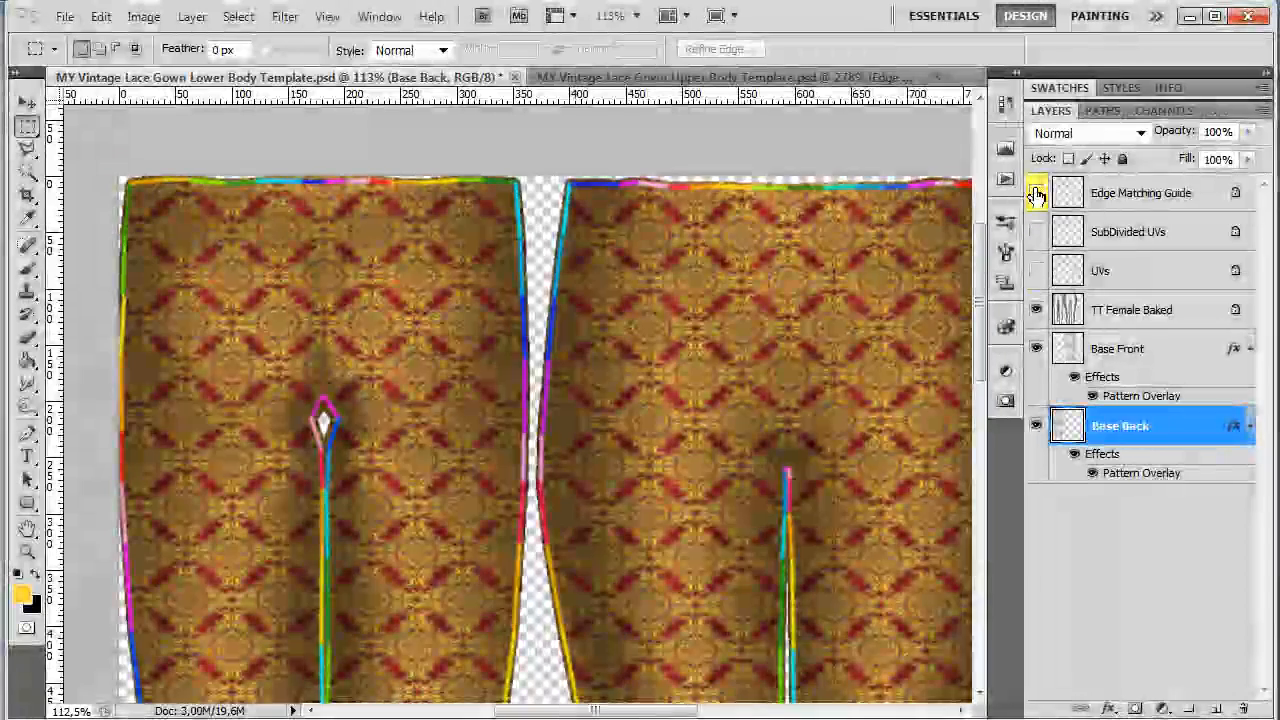
left_click(1036, 194)
scroll(775, 488, "down", 4)
scroll(785, 508, "down", 4)
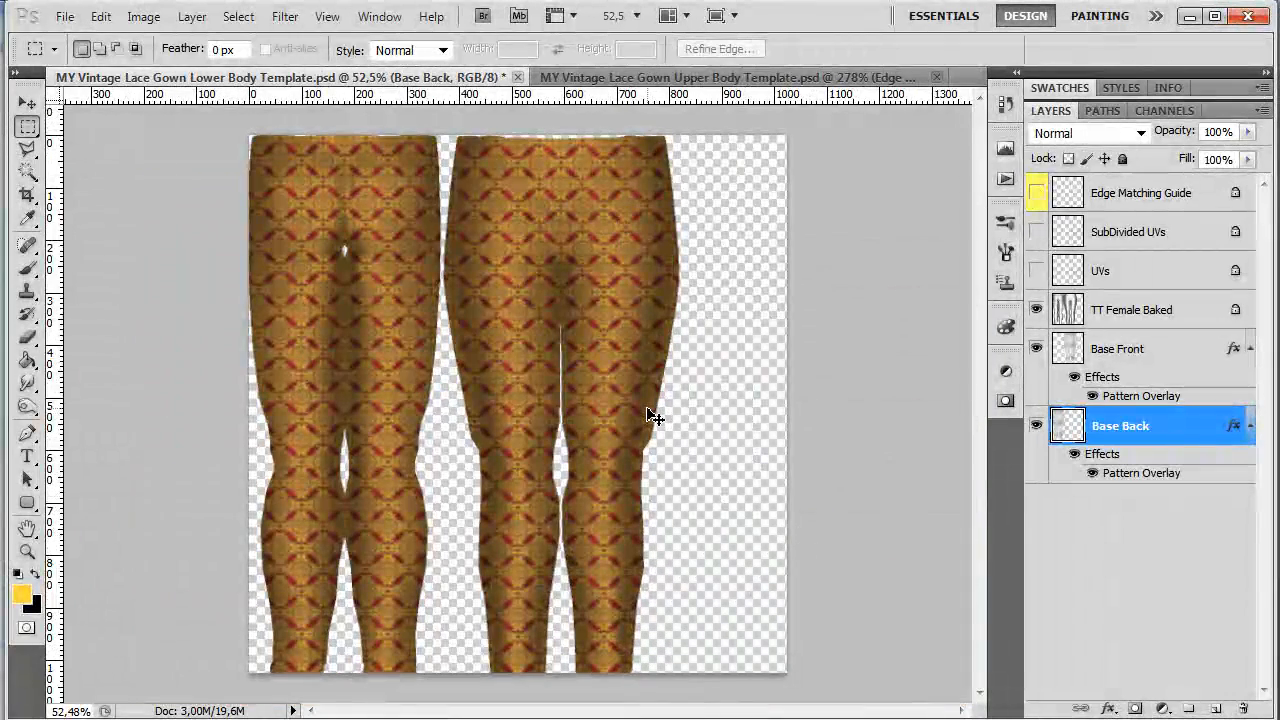
Step: Save the lower body template as a PNG file with default PNG options
key("ctrl+shift+s")
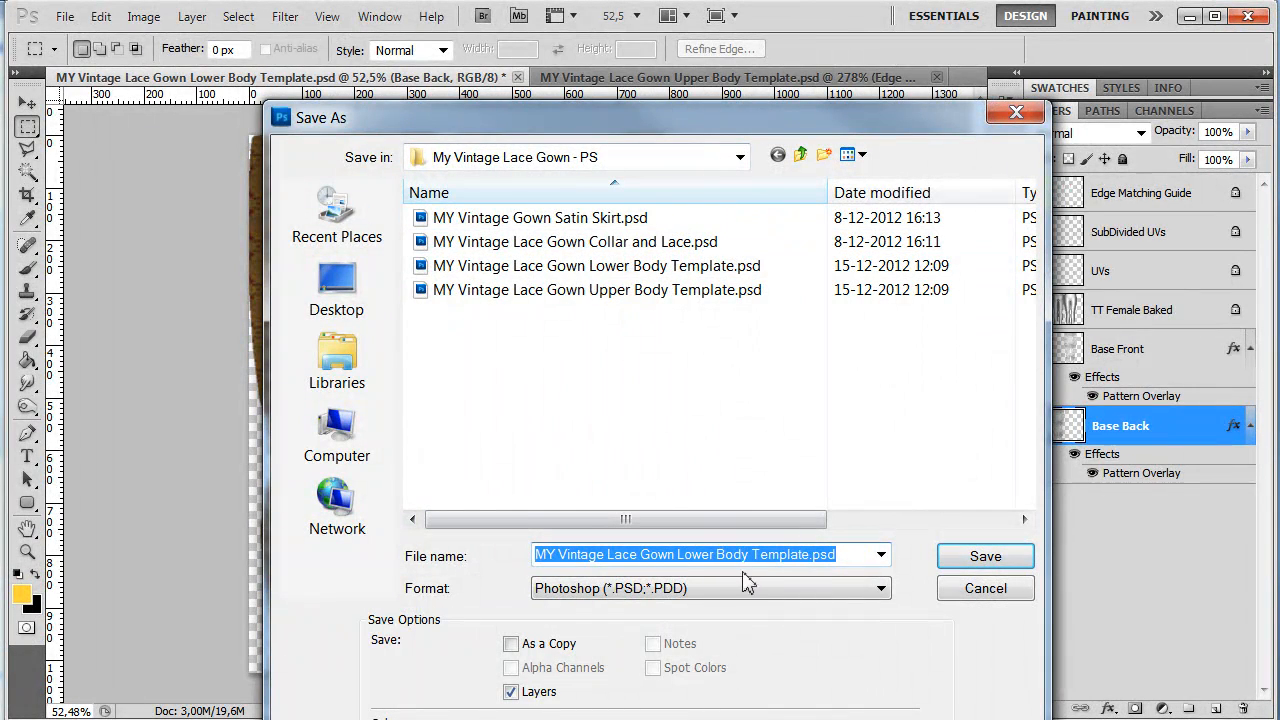
left_click(764, 589)
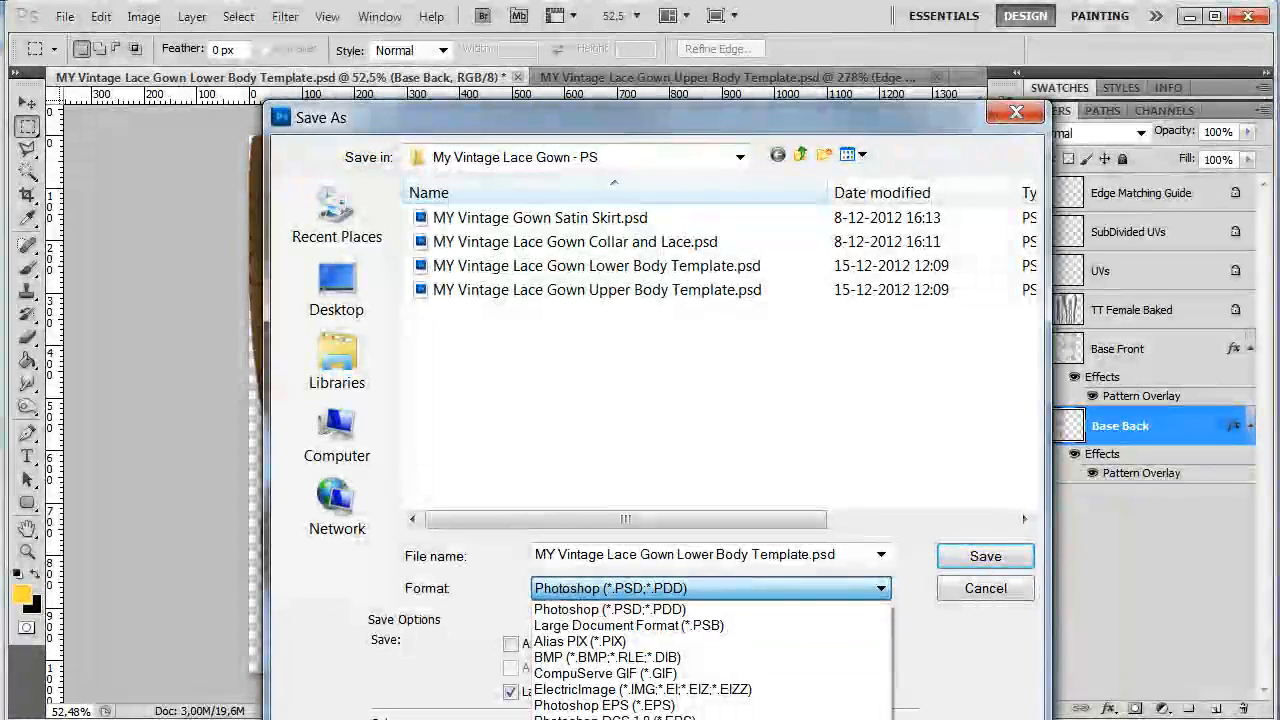
left_click(764, 719)
left_click(972, 562)
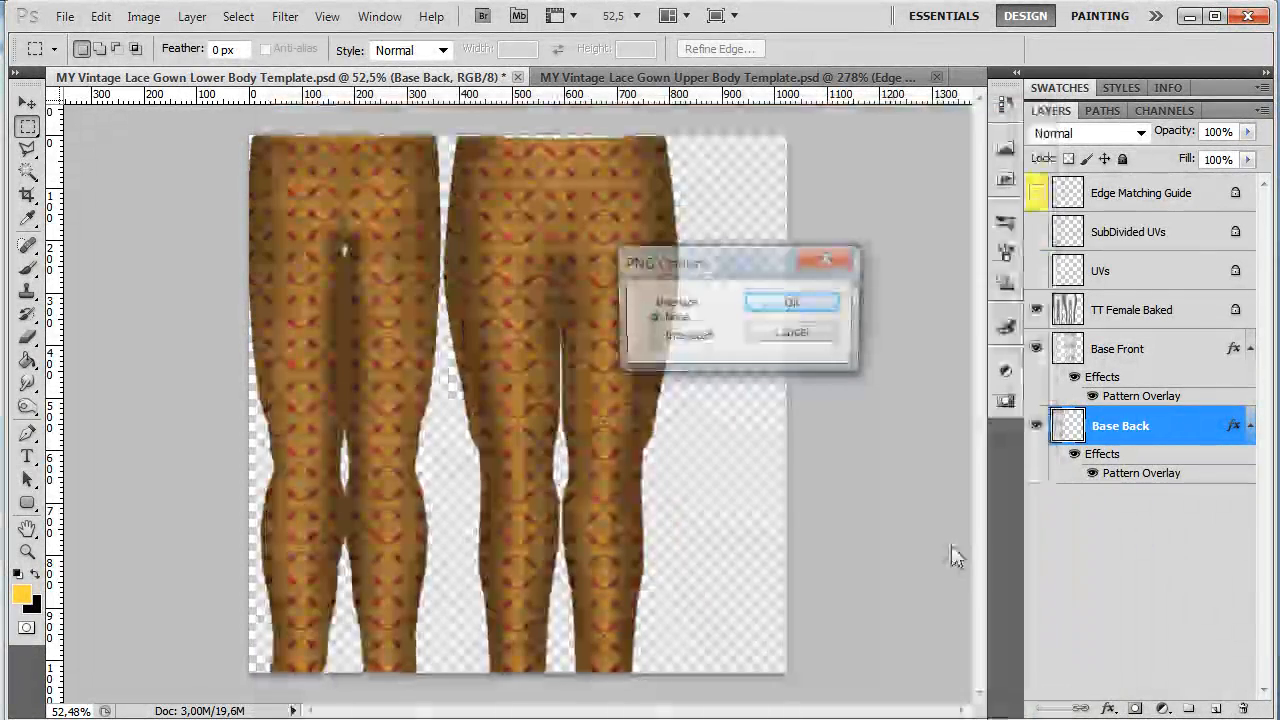
left_click(788, 305)
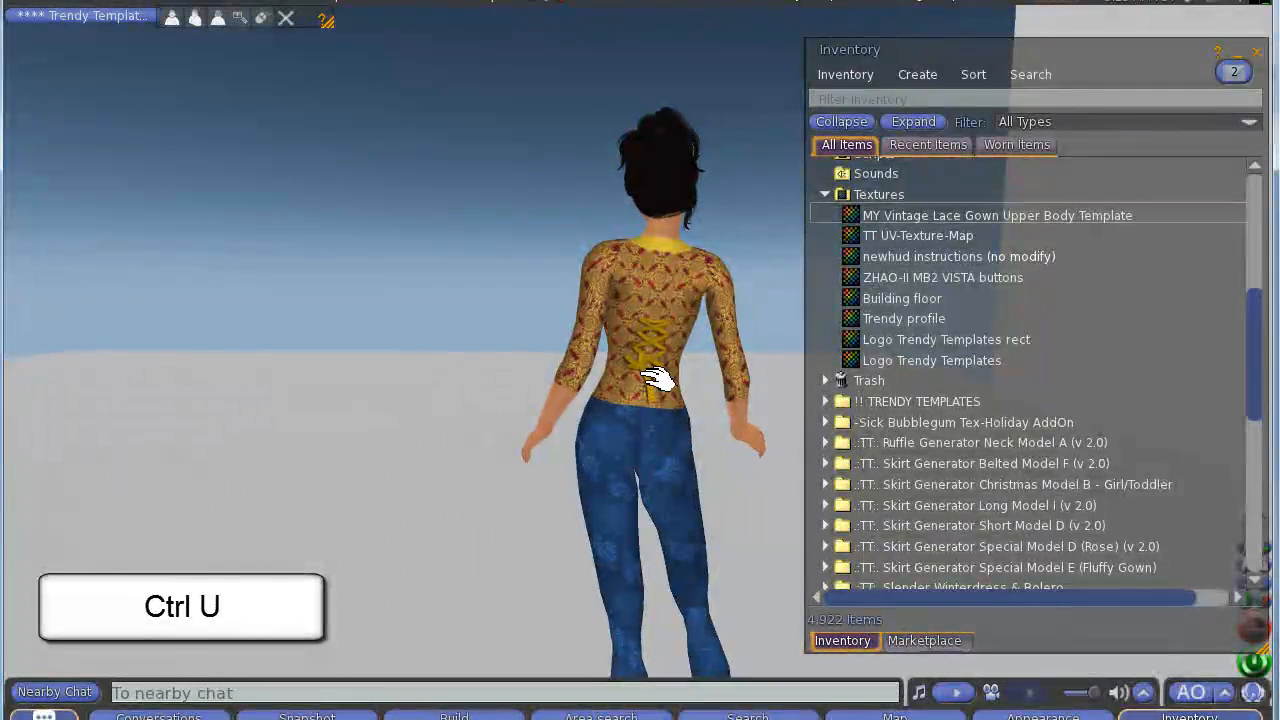
Step: In the Second Life viewer, upload MY Vintage Lace Gown Lower Body Template.png as a texture for L$10
key("ctrl+u")
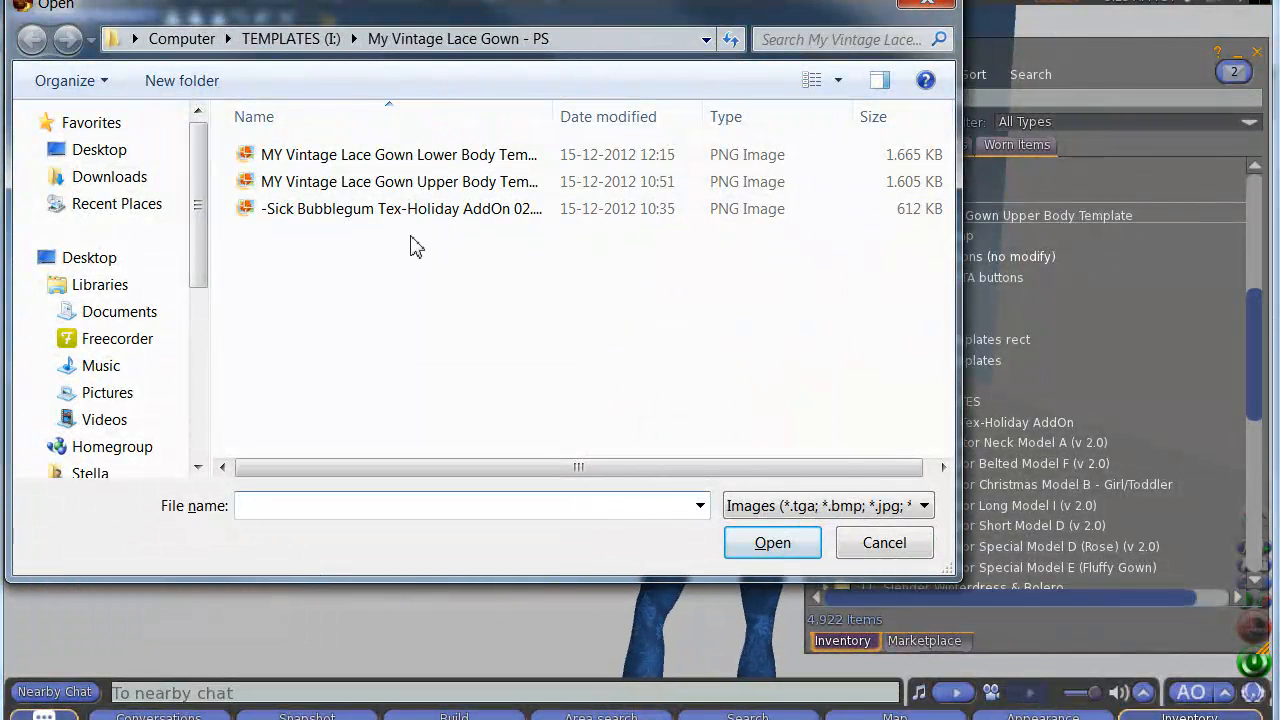
left_click(428, 157)
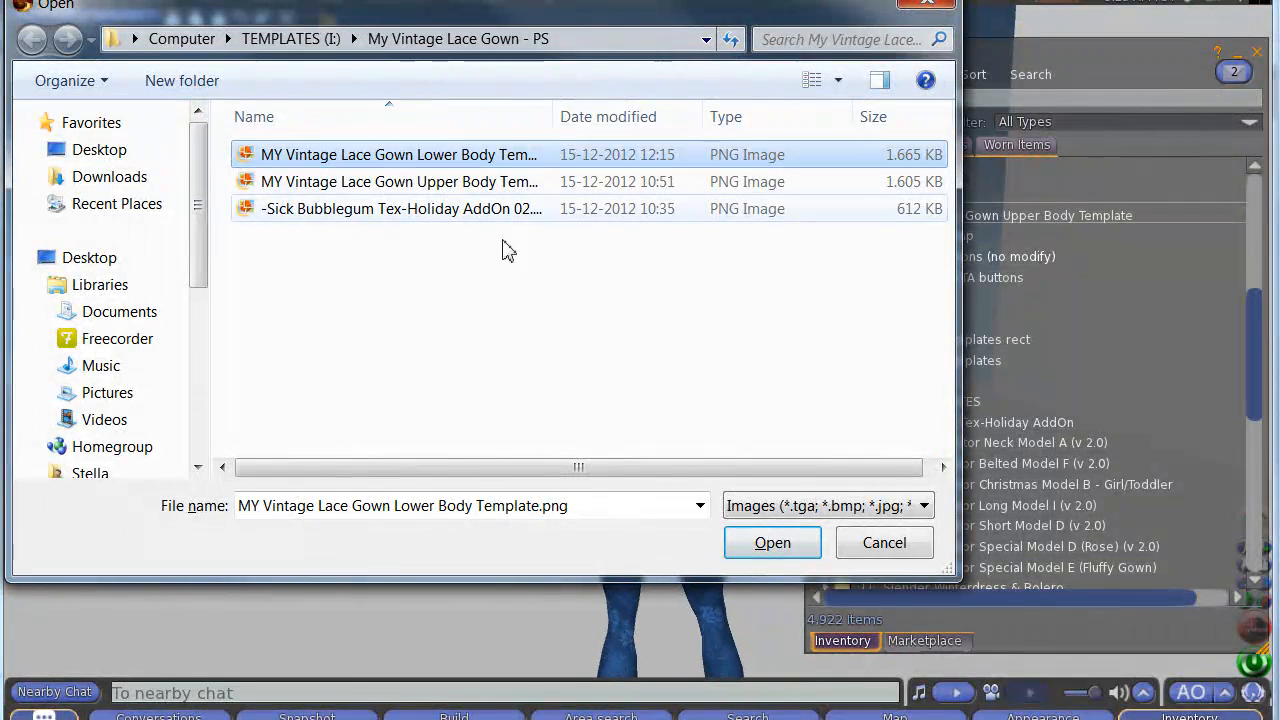
left_click(770, 543)
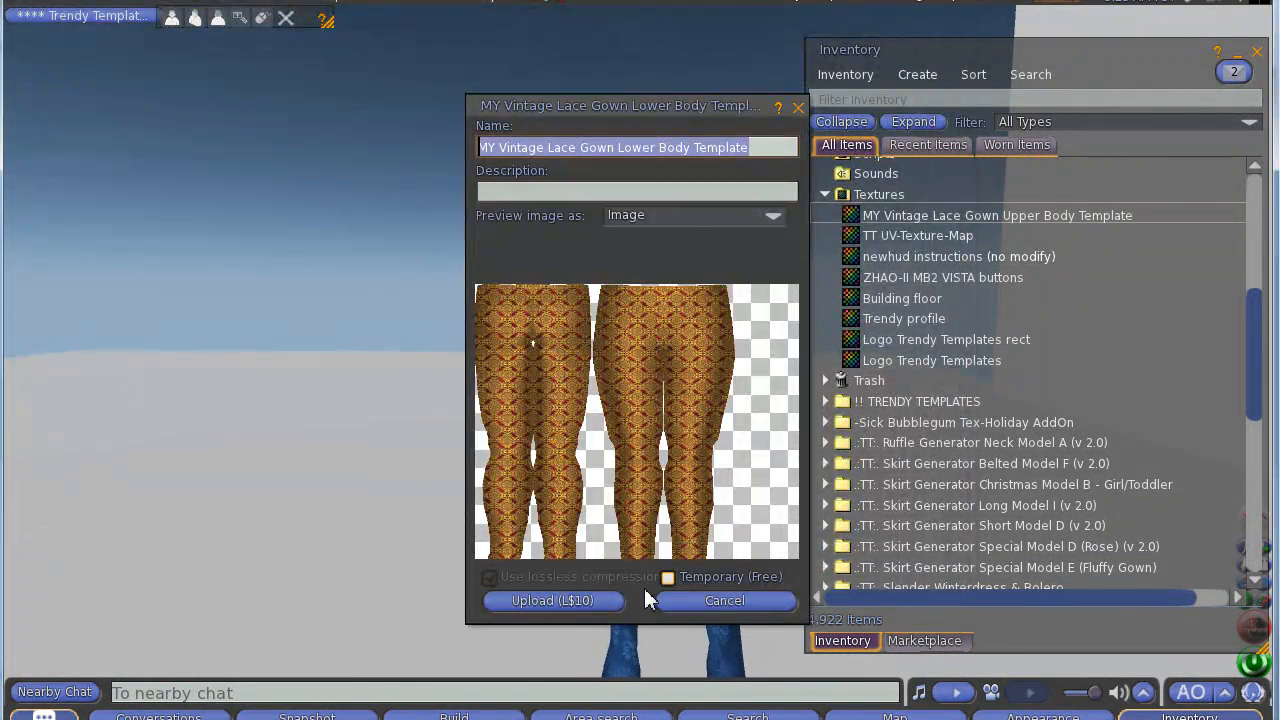
left_click(566, 601)
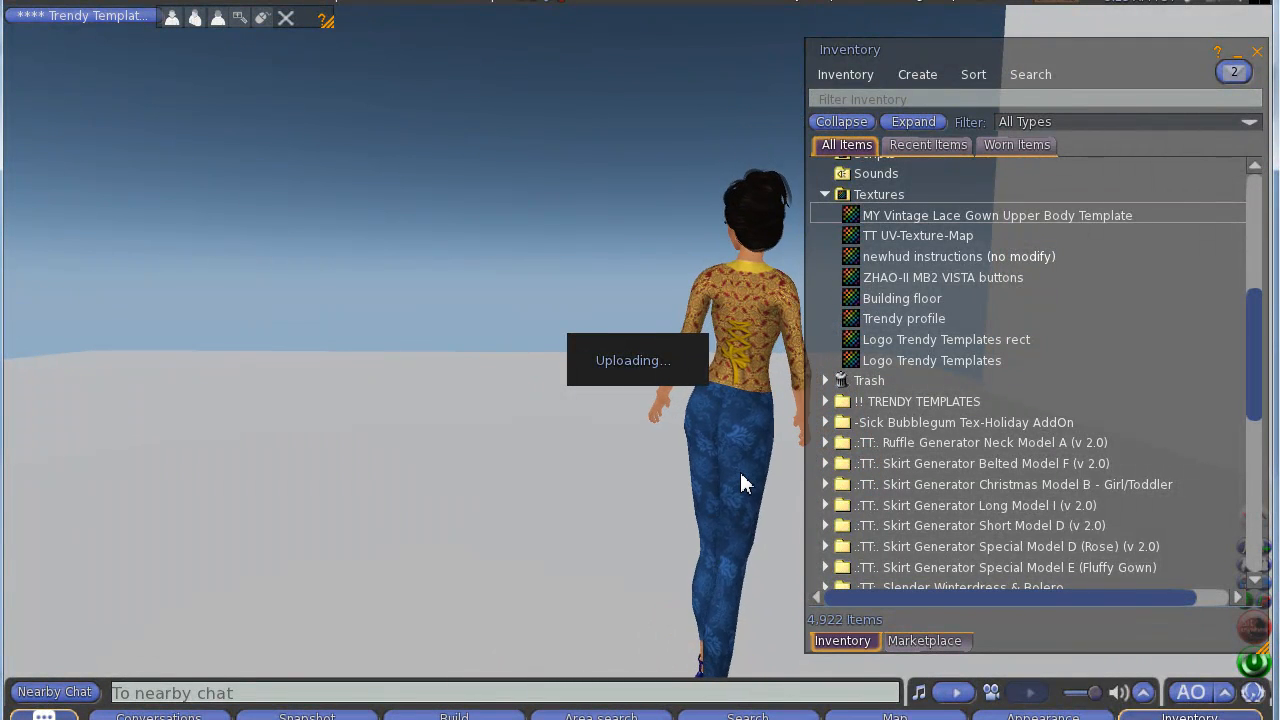
Step: Create a new pants item in the My Vintage Lace Gown inventory folder
scroll(987, 410, "down", 3)
scroll(990, 410, "down", 7)
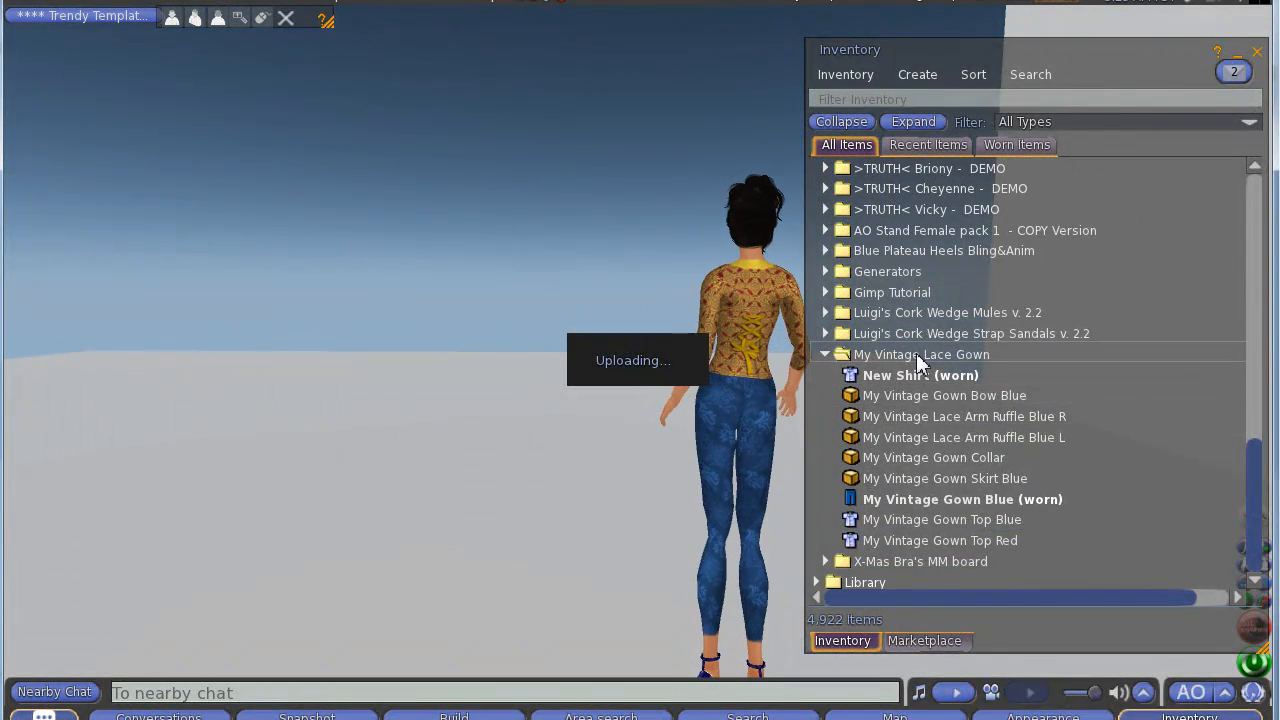
right_click(916, 354)
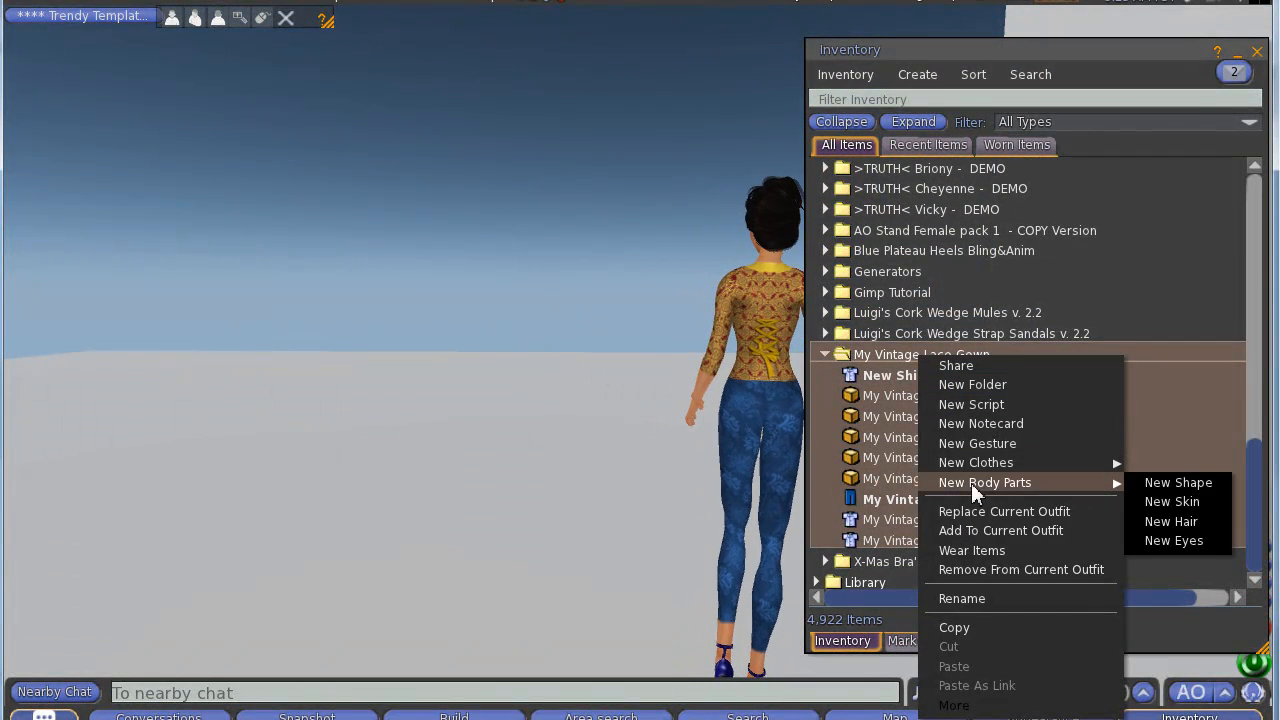
mouse_move(969, 462)
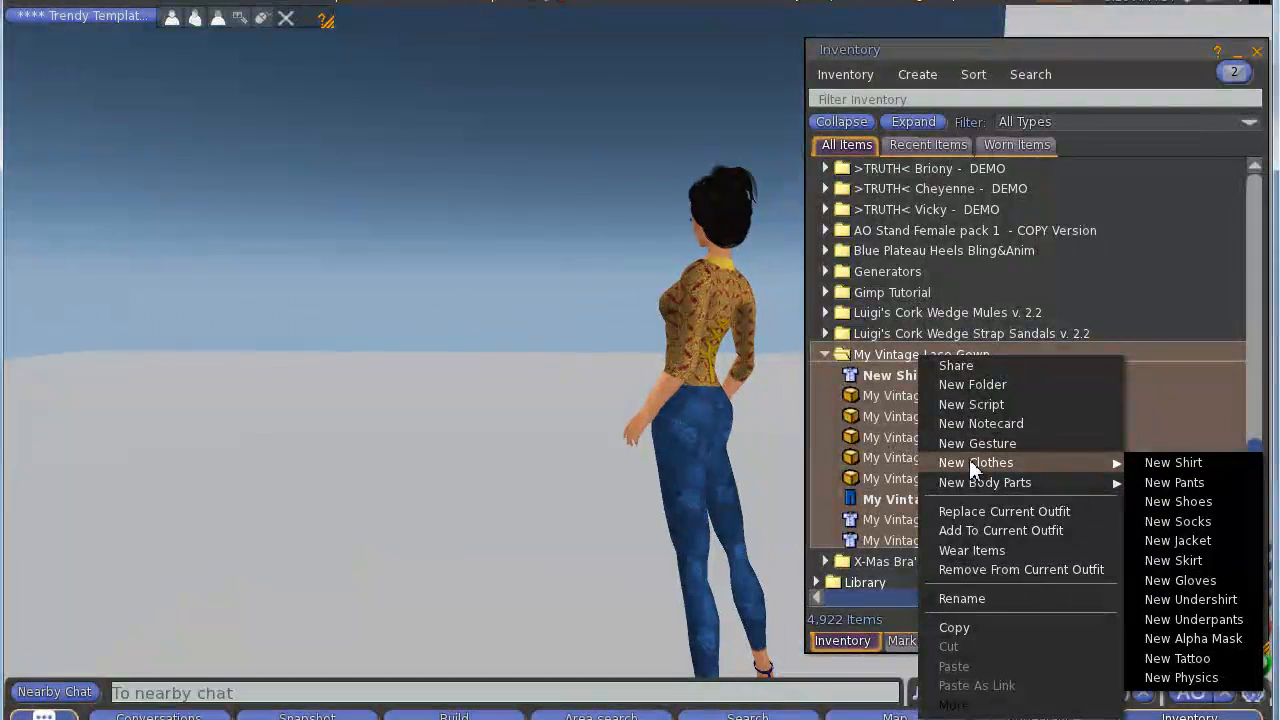
left_click(1173, 484)
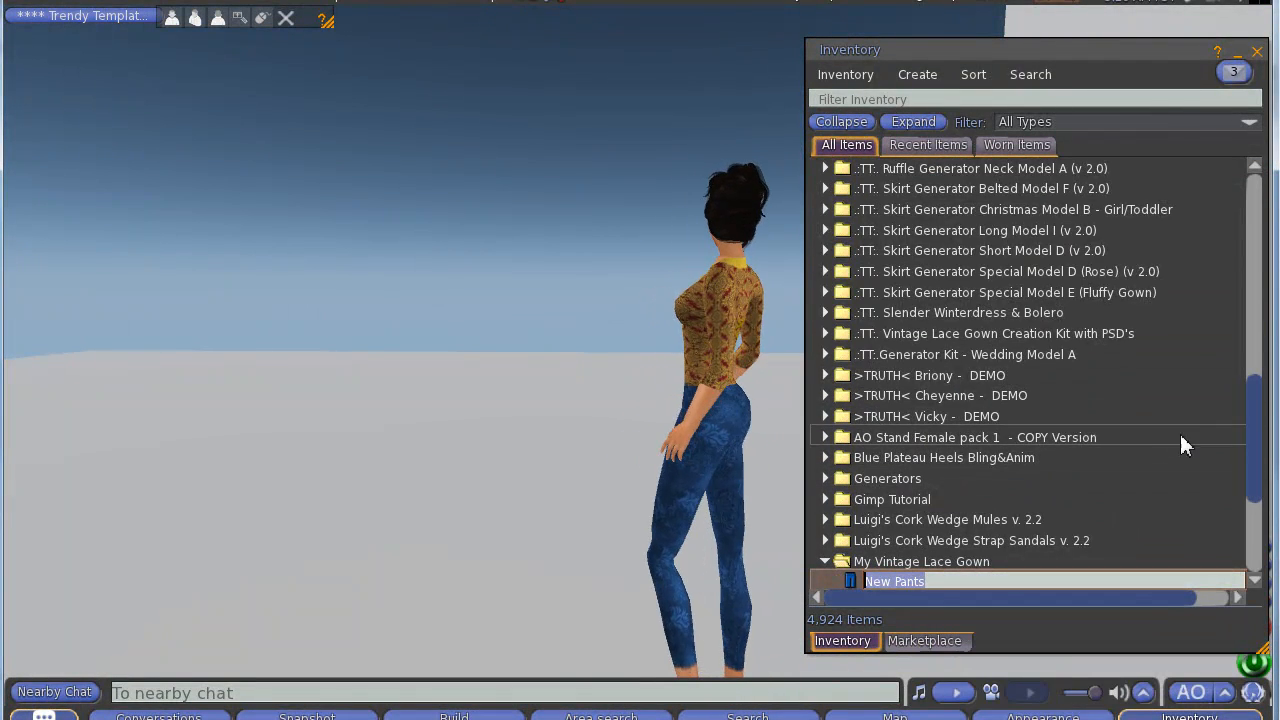
Step: Wear the New Pants item and open it for editing
left_click(851, 578)
double_click(851, 583)
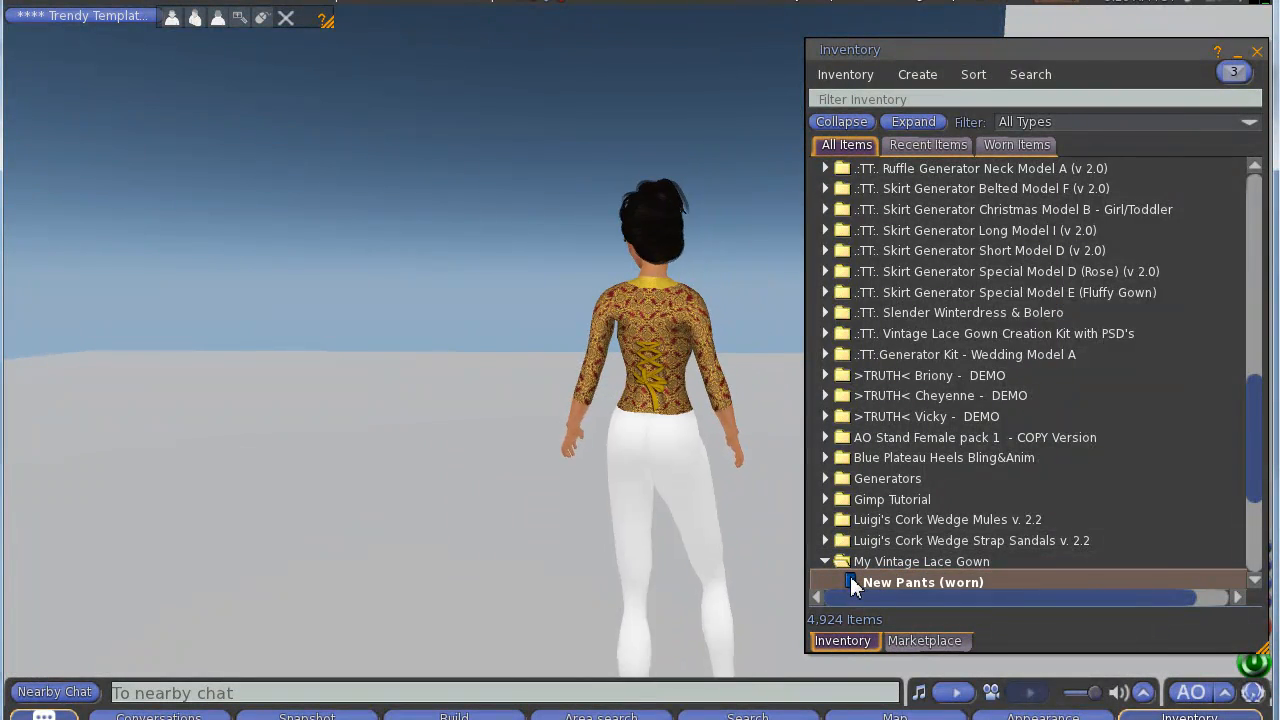
right_click(976, 582)
left_click(976, 582)
right_click(1021, 584)
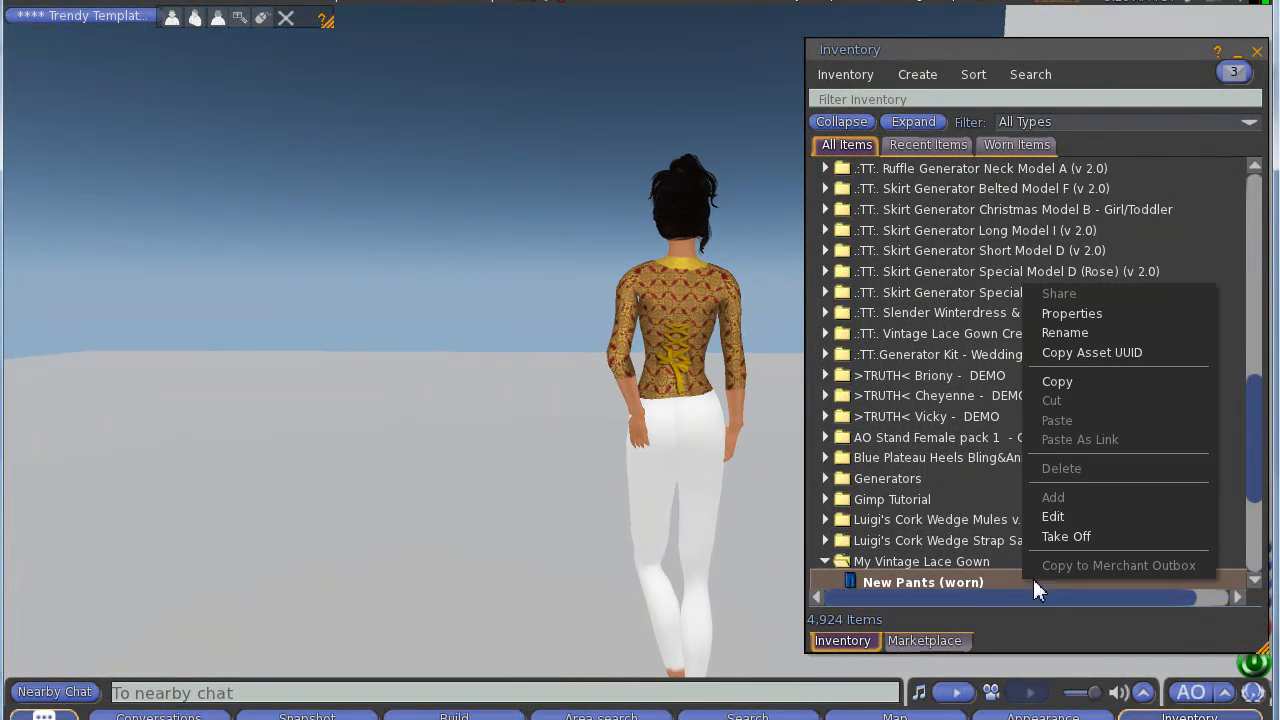
left_click(1055, 516)
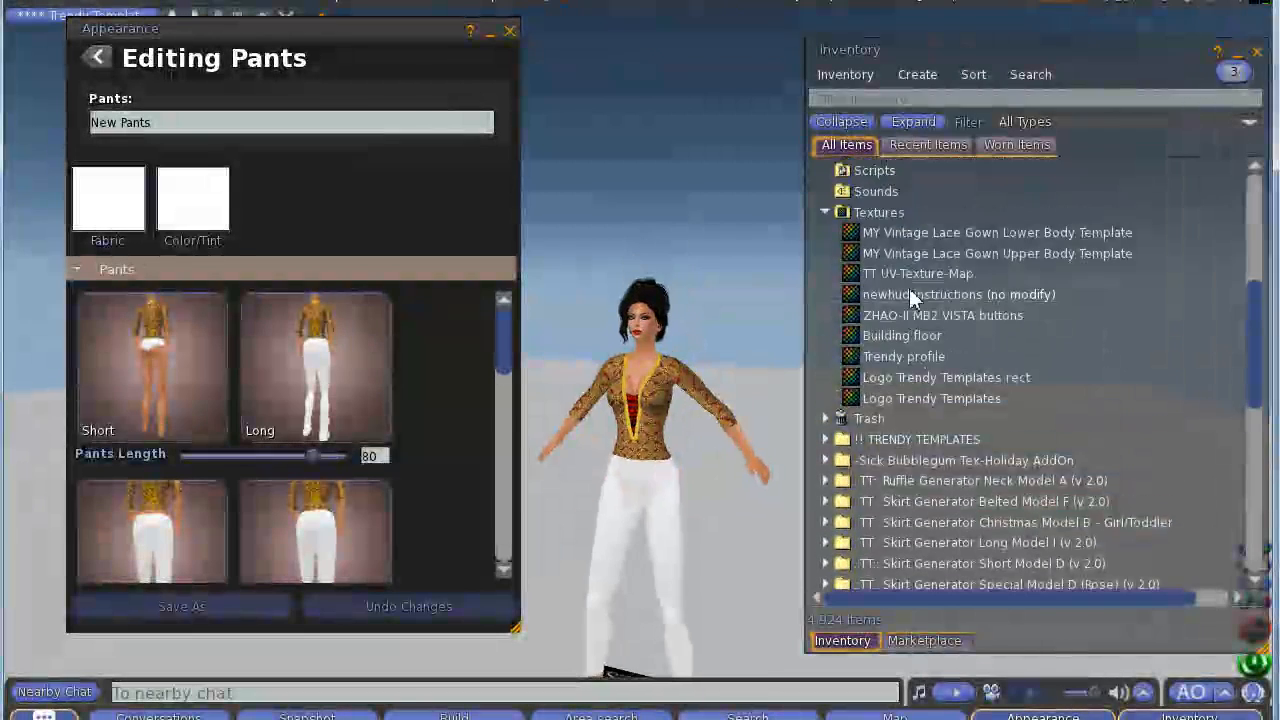
Step: Apply the MY Vintage Lace Gown Lower Body Template texture as the pants fabric
scroll(909, 288, "up", 3)
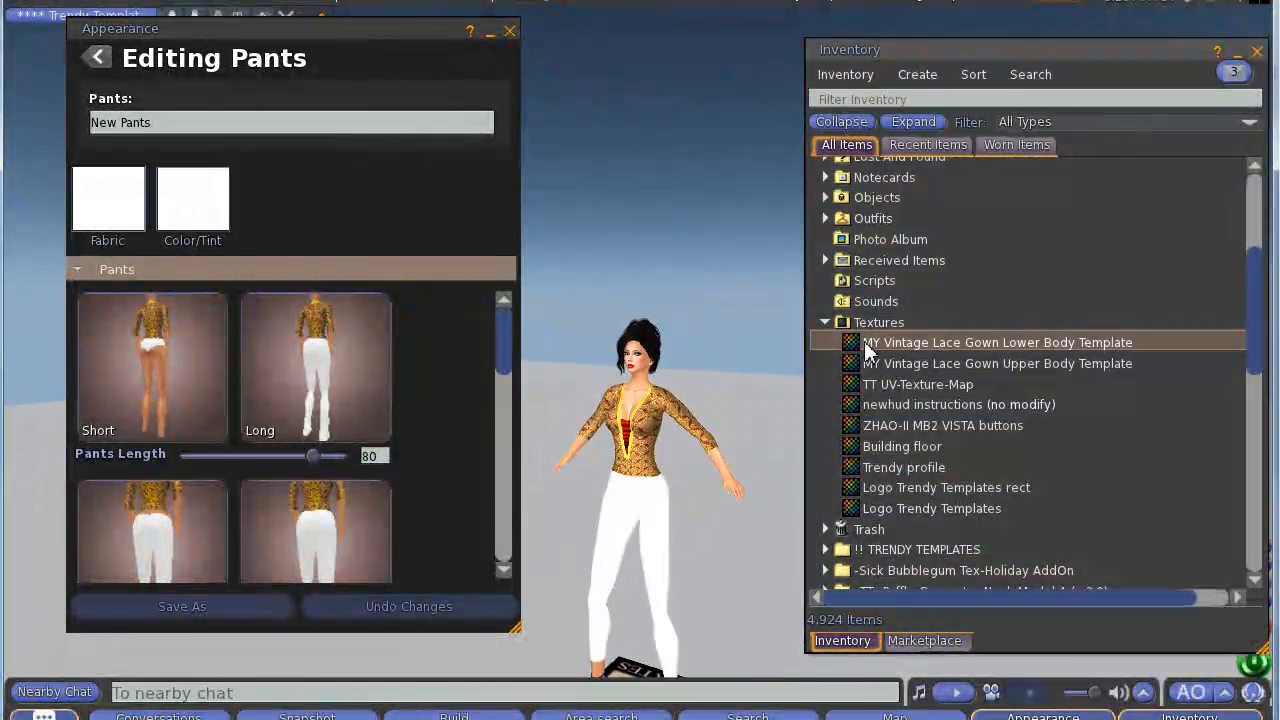
left_click_drag(851, 345, 110, 205)
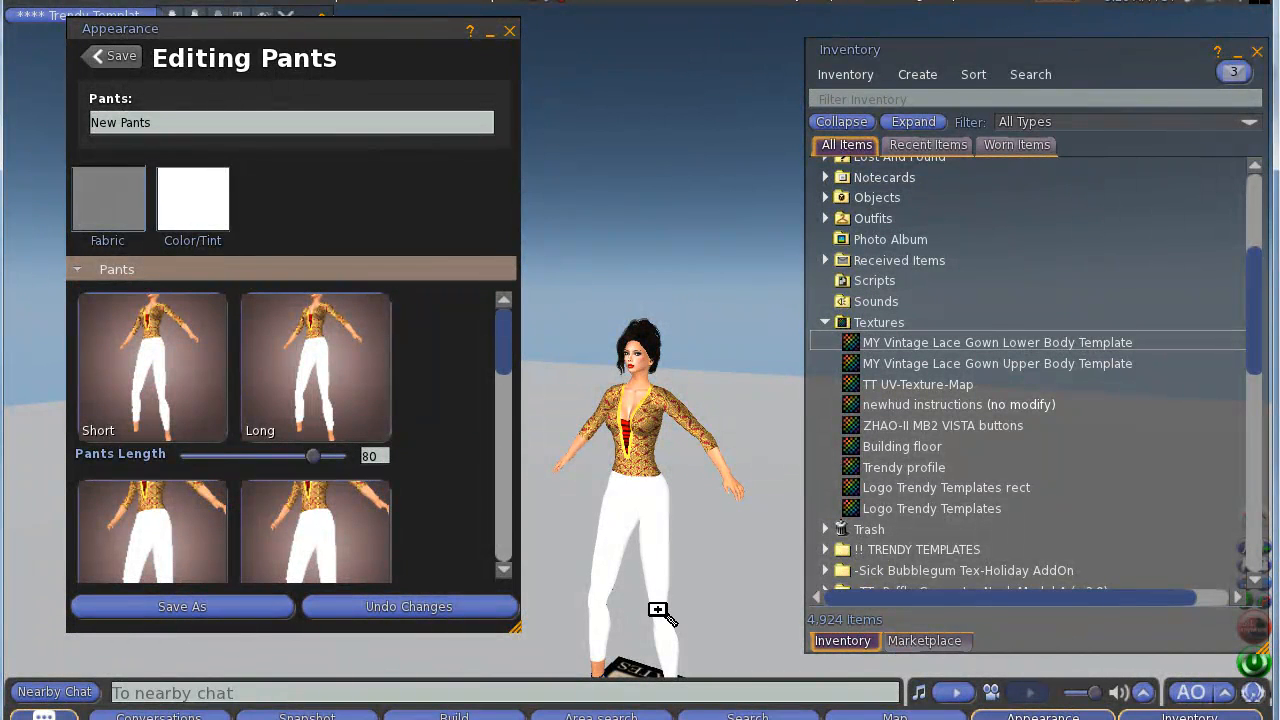
Step: Inspect the textured pants up close on the avatar, then close the pants editor
left_click(636, 513, "alt")
scroll(642, 373, "up", 5)
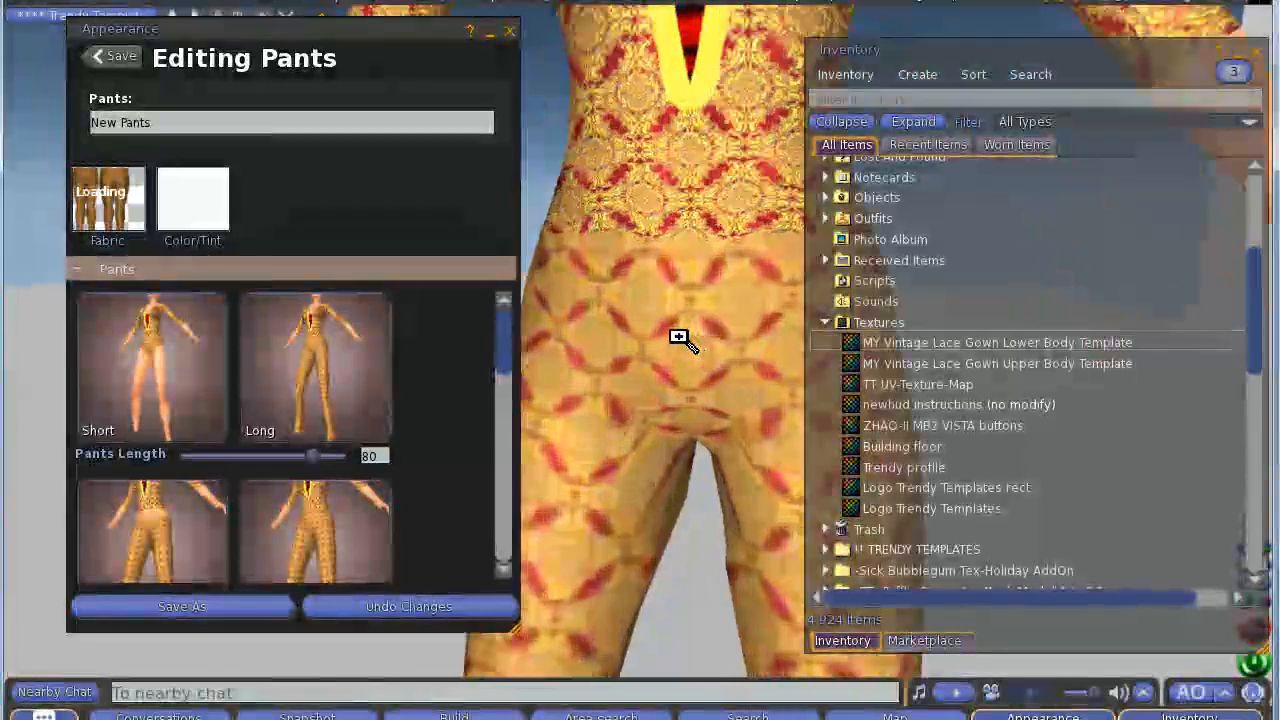
left_click_drag(679, 337, 649, 342)
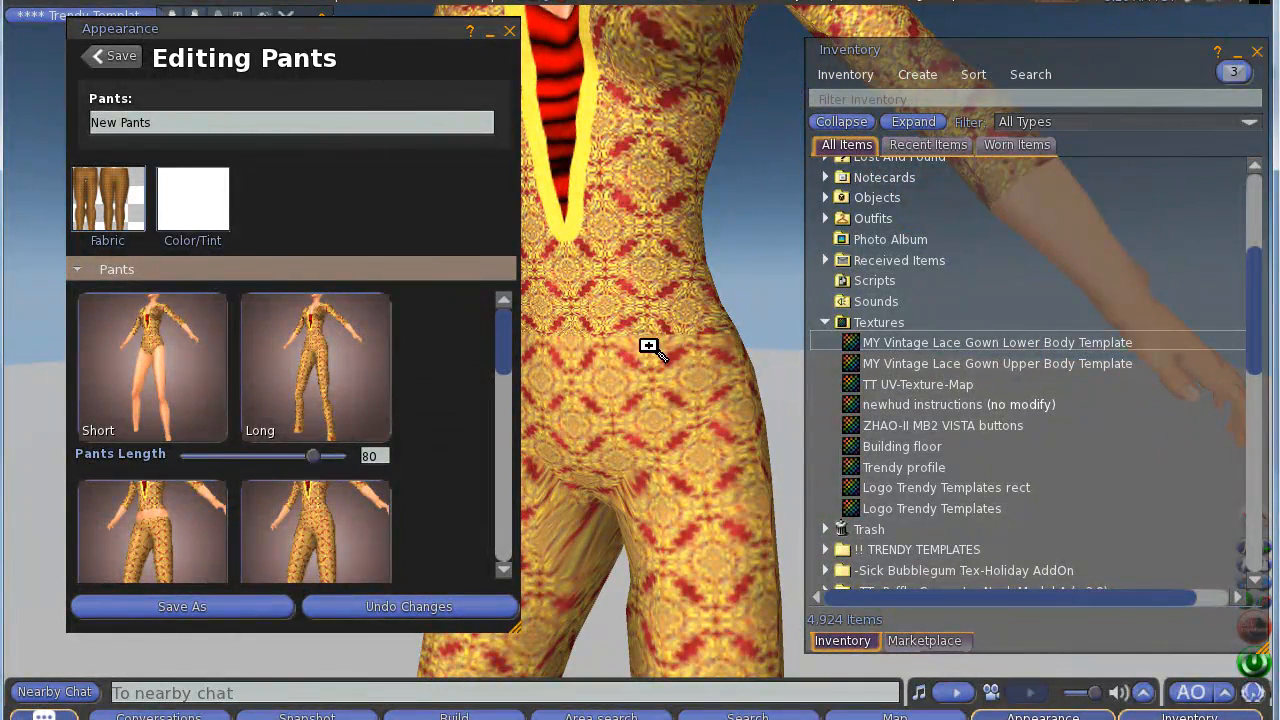
left_click_drag(709, 380, 670, 375)
key("Escape")
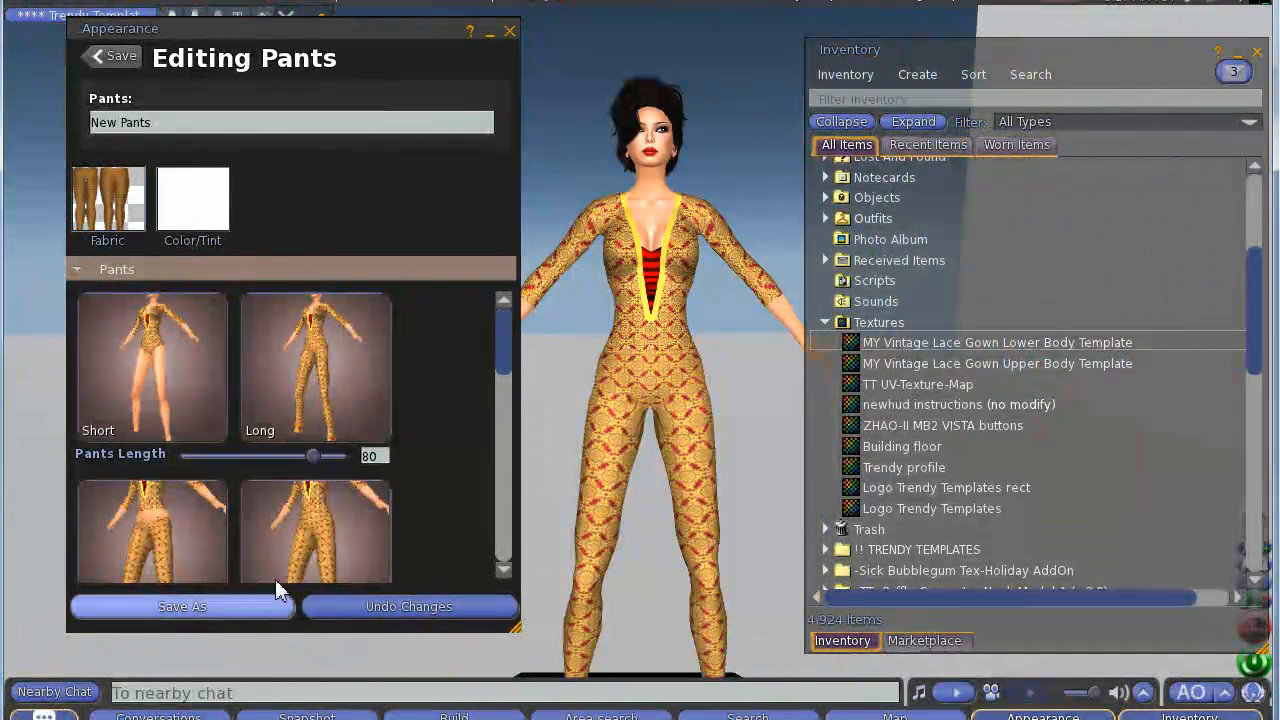
left_click(509, 33)
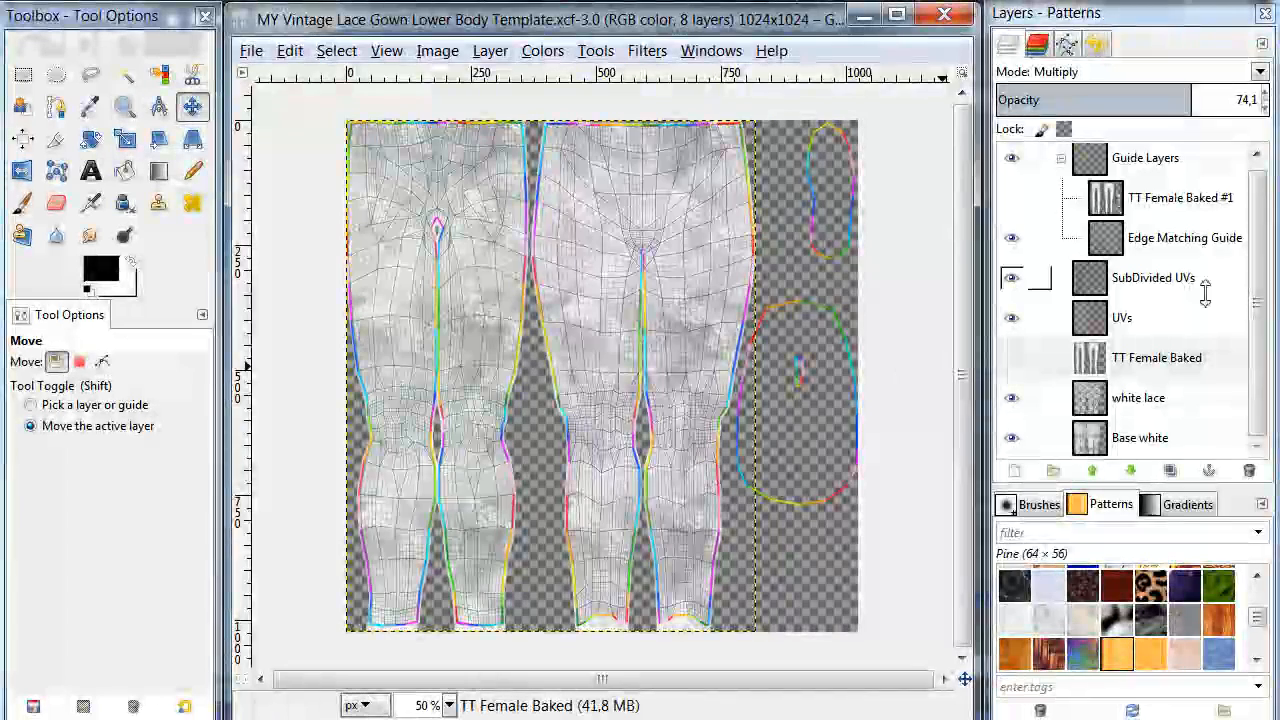
Step: Delete the white lace layer from the lower body template
left_click(1148, 399)
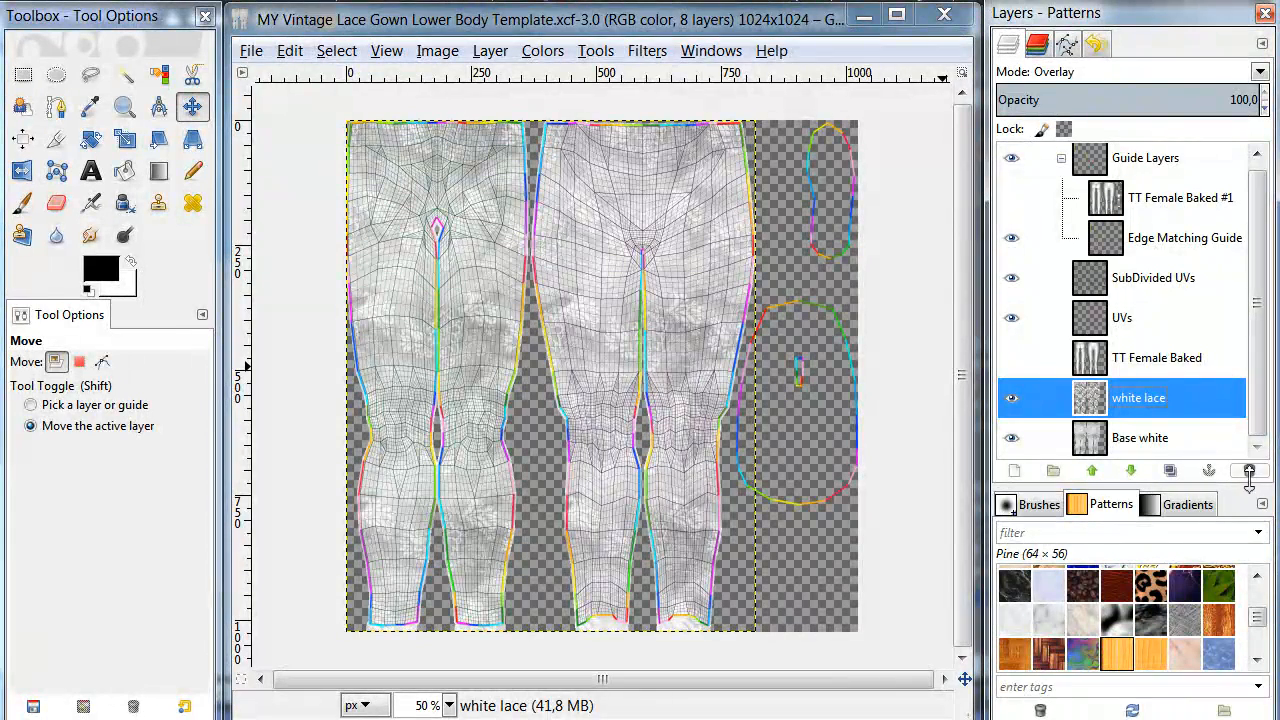
left_click(1249, 470)
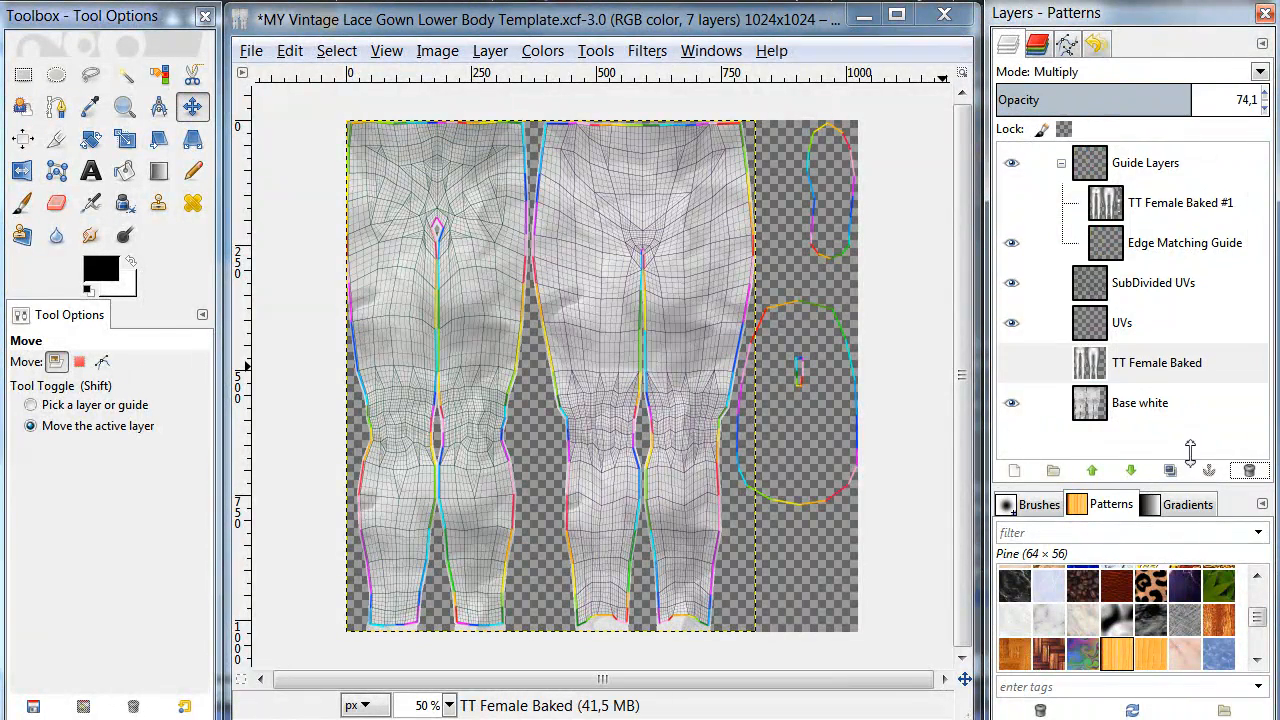
Step: Fill the Base white layer with GIMP Pattern #2 using the Bucket Fill tool's pattern fill
left_click(1089, 403)
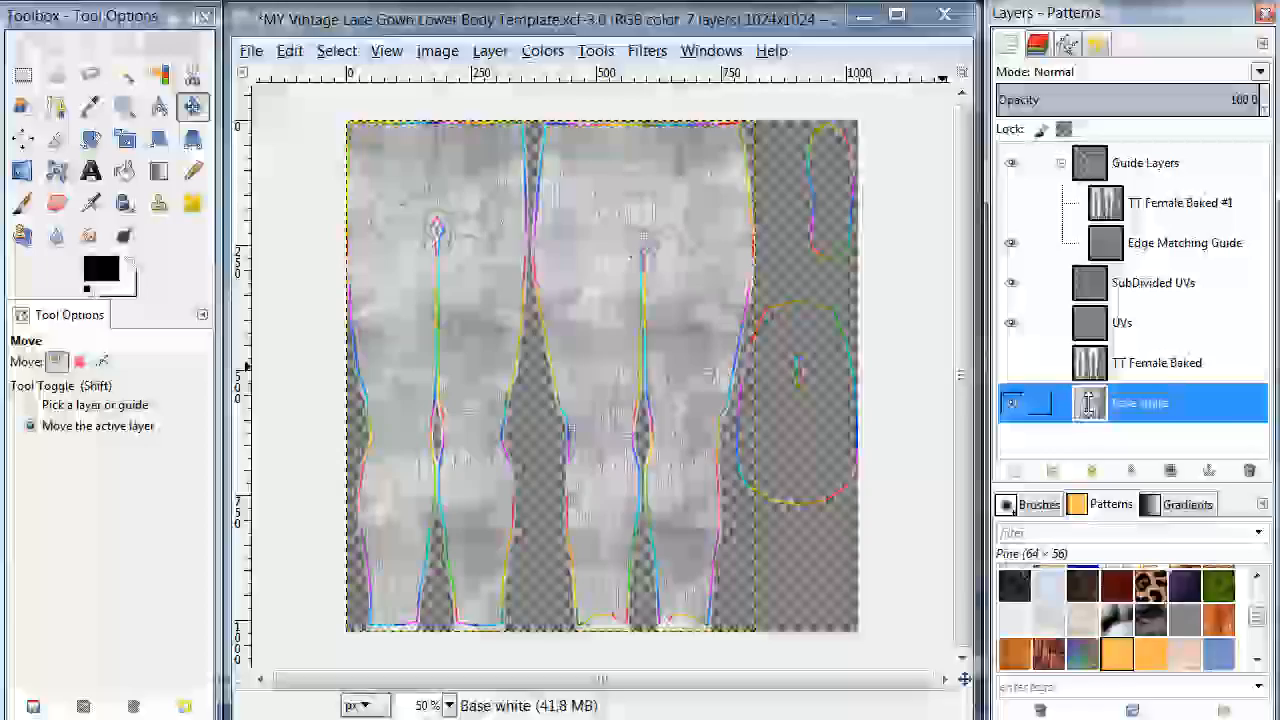
right_click(1089, 403)
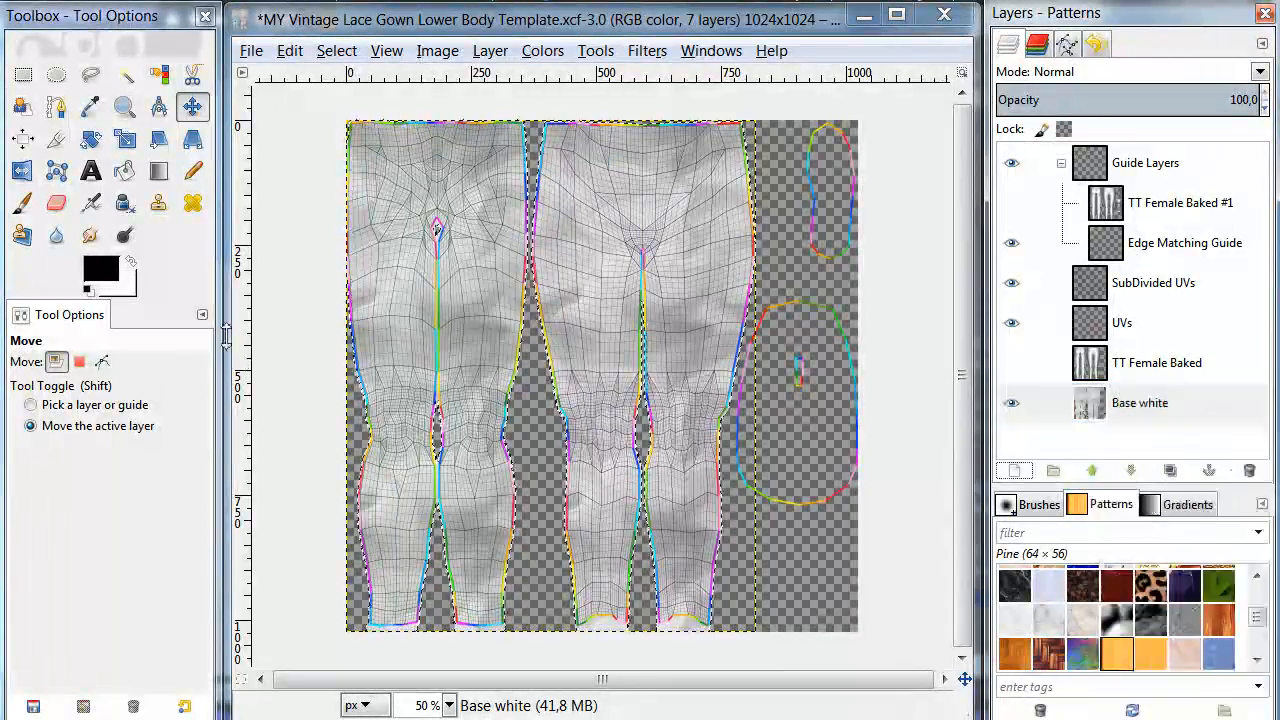
left_click(124, 171)
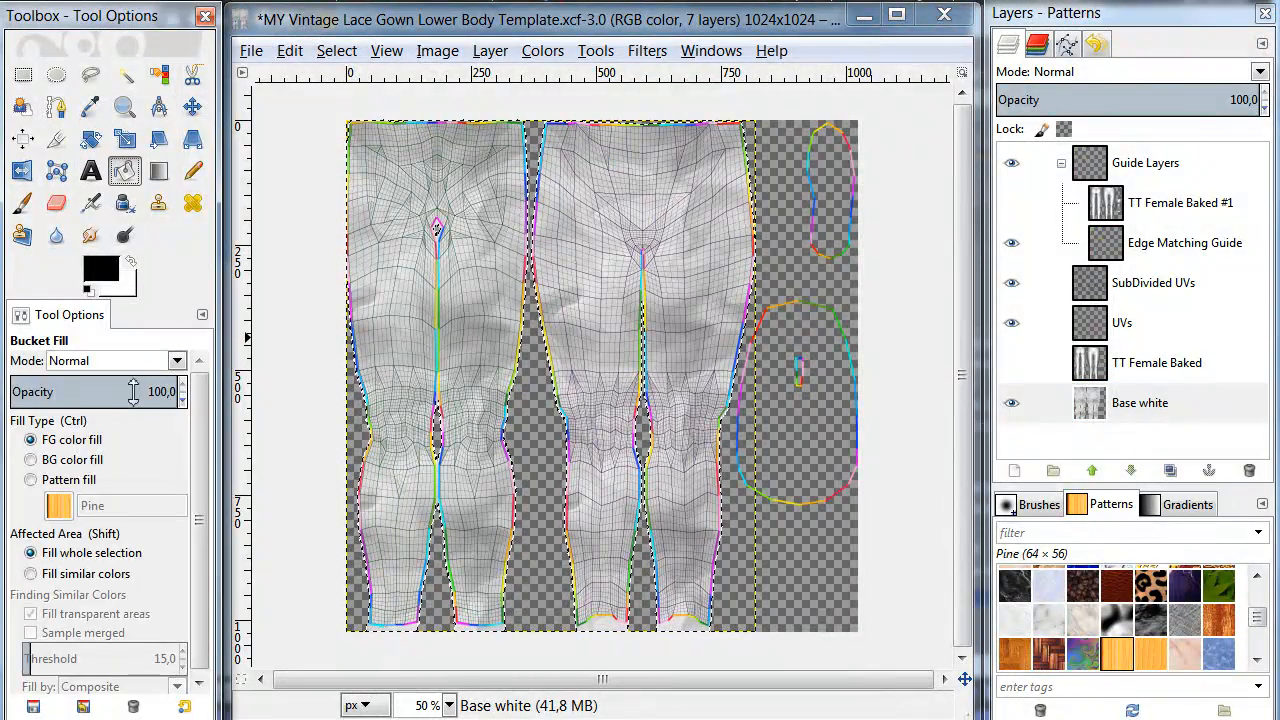
left_click(73, 480)
left_click(59, 506)
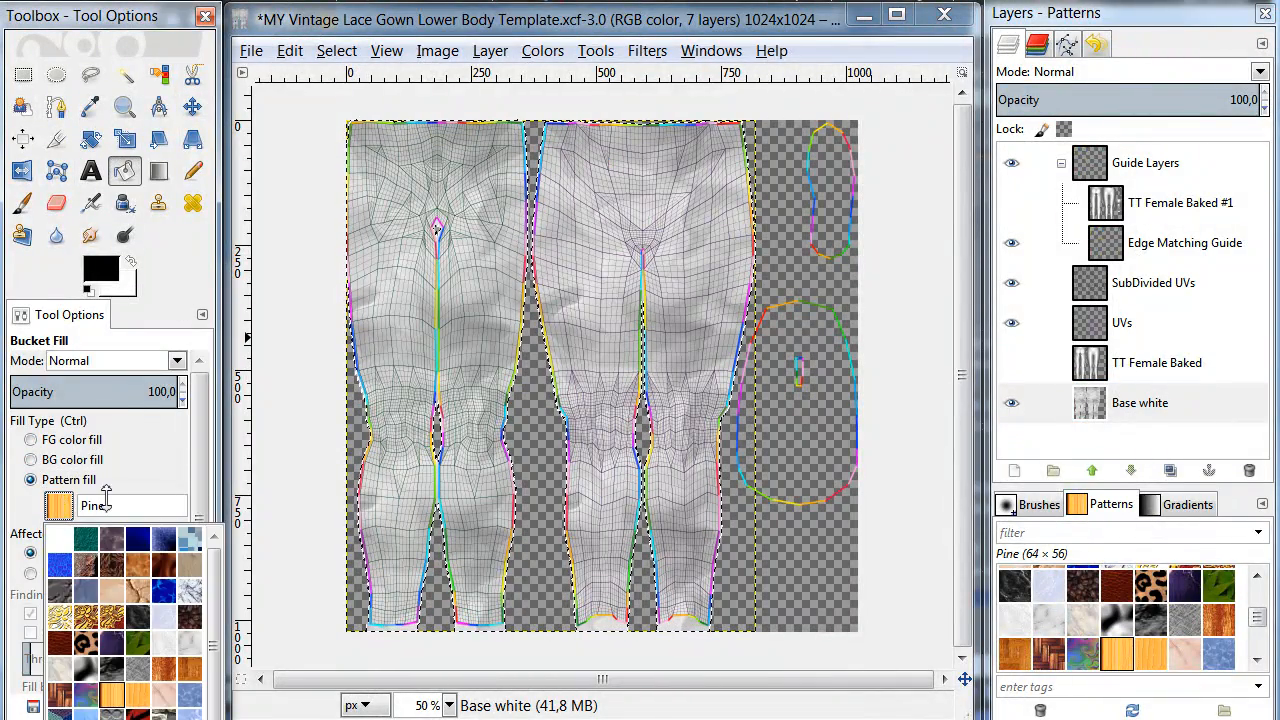
left_click(112, 615)
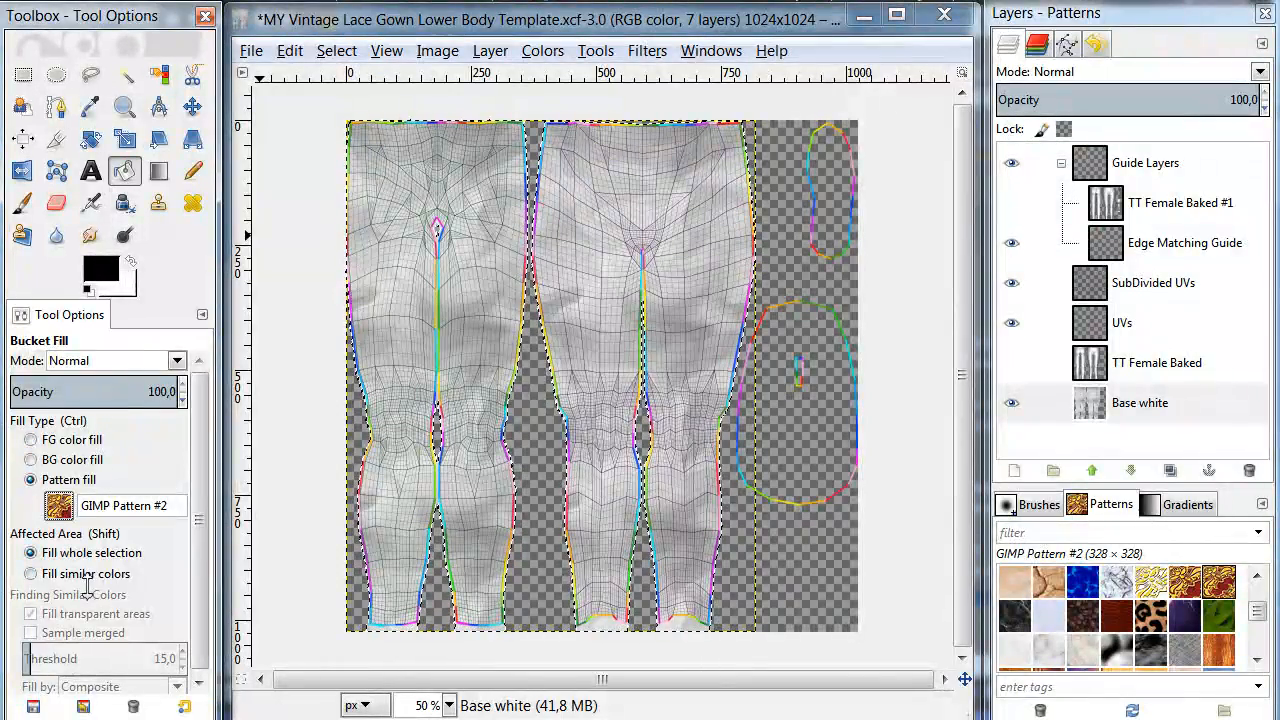
left_click(370, 248)
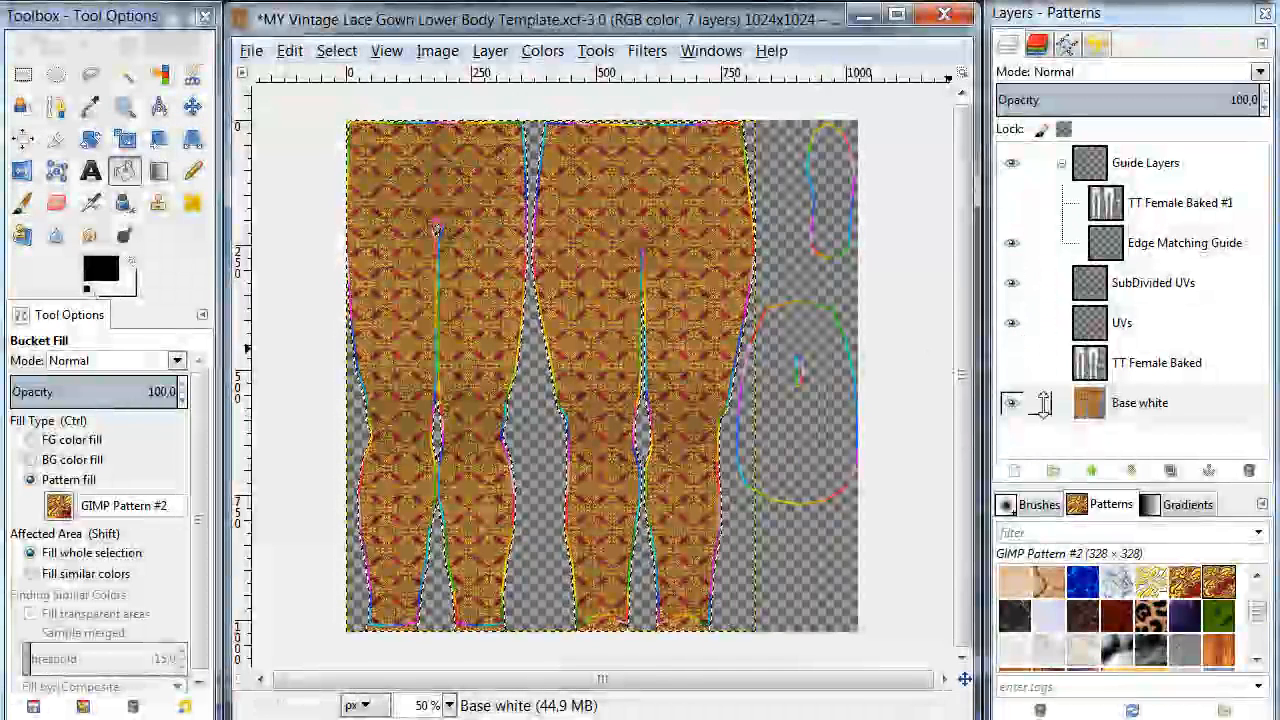
Step: Hide the SubDivided UVs, Edge Matching Guide and UVs layers
left_click(1011, 283)
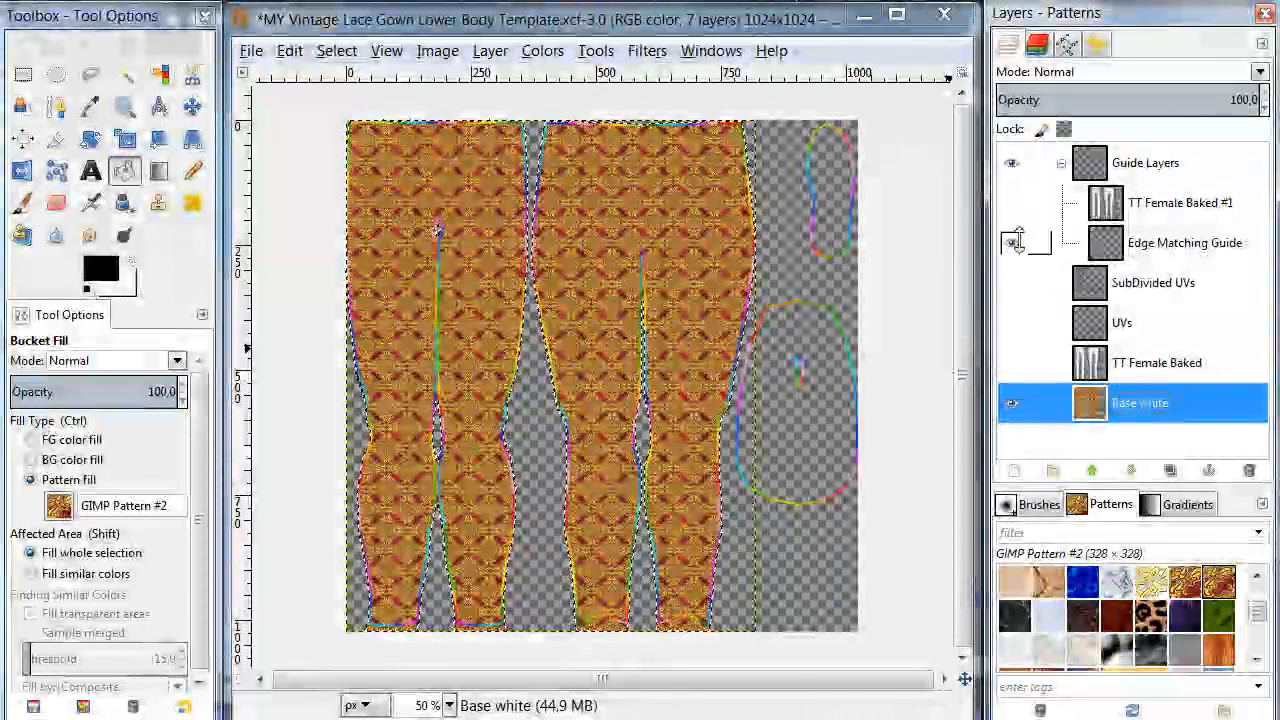
left_click(1013, 242)
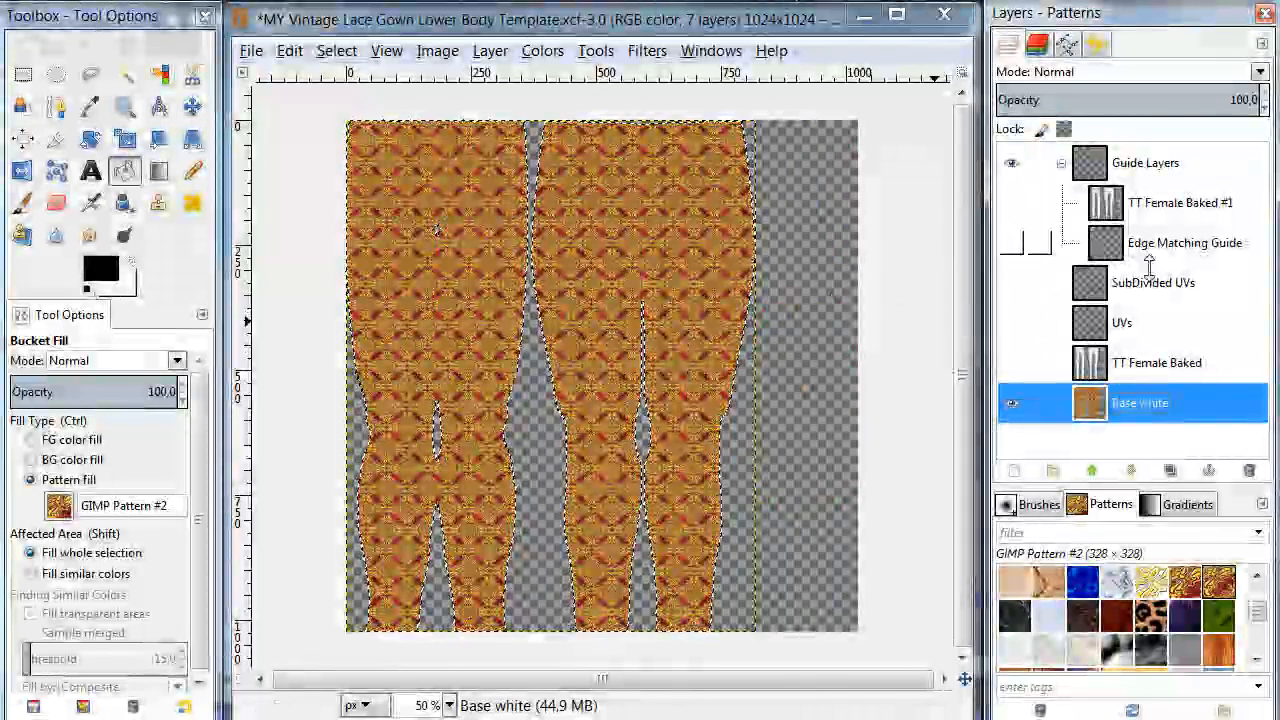
left_click(1011, 362)
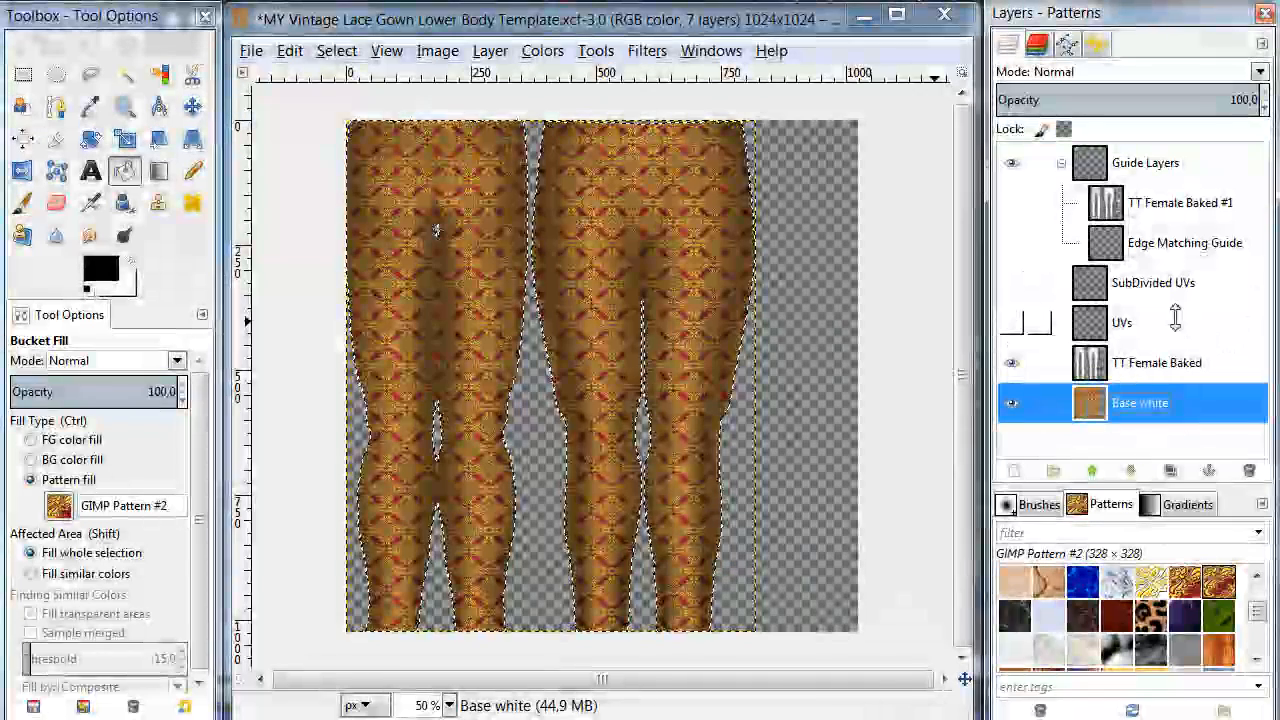